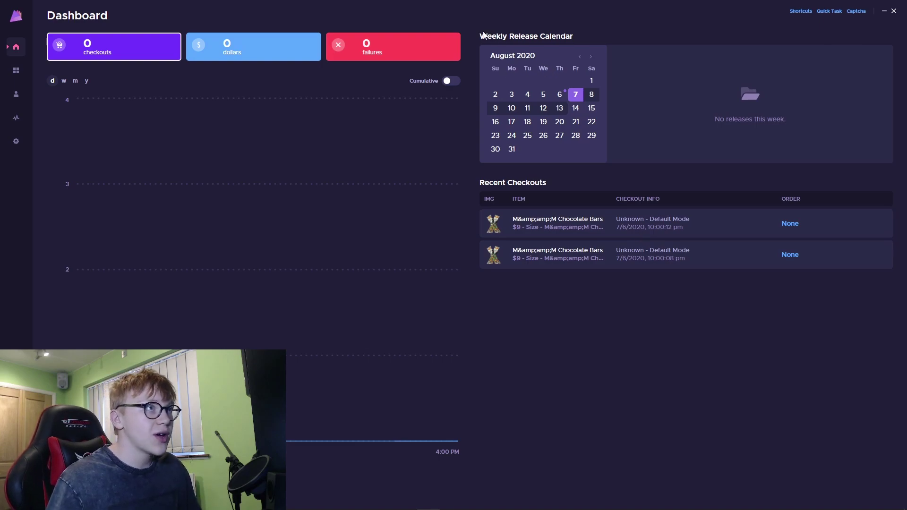
- Look through the retail sites listed for the August 6 W Jordan 1 Satin Snakeskin release
click(594, 95)
click(558, 101)
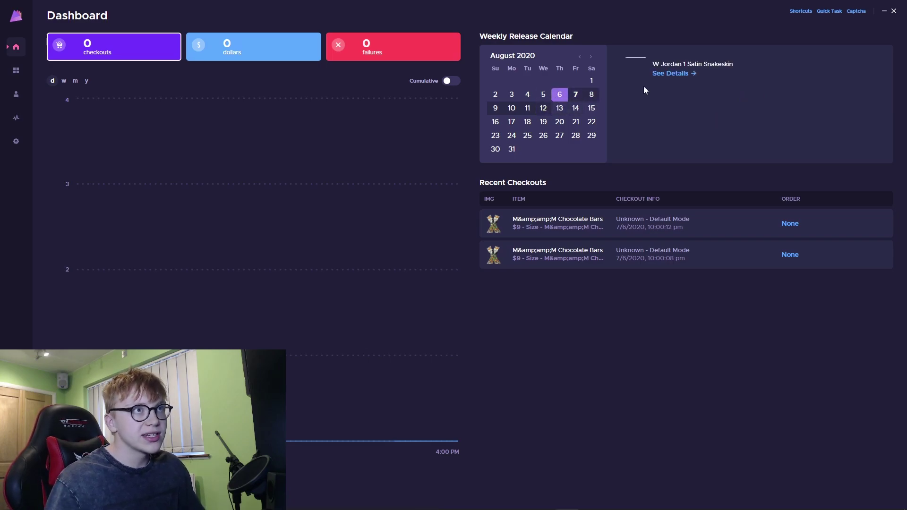
click(738, 75)
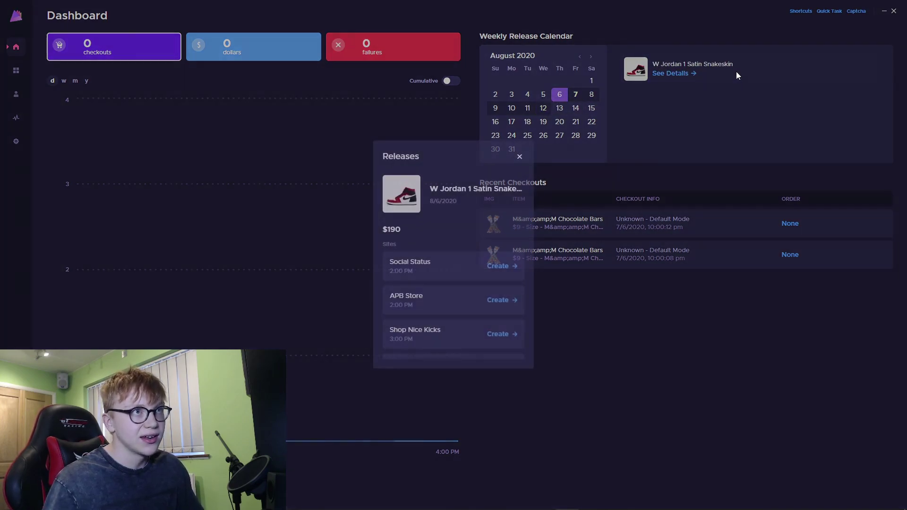
scroll(478, 257, down, 5)
scroll(477, 261, down, 2)
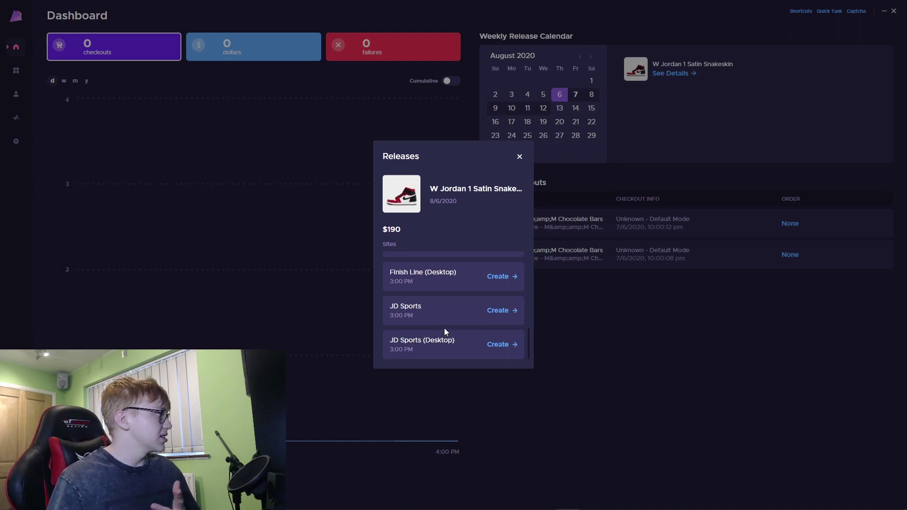
scroll(446, 348, up, 2)
scroll(444, 331, up, 3)
scroll(443, 328, down, 1)
scroll(444, 327, up, 1)
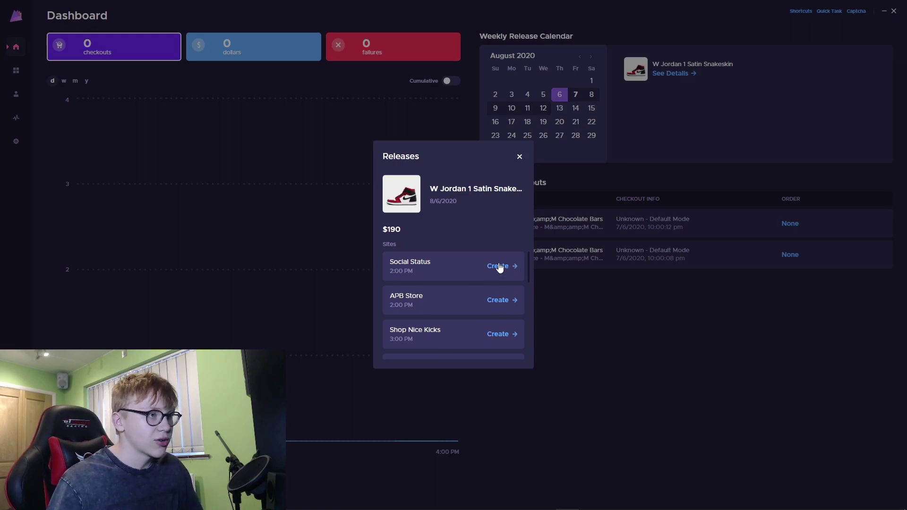
- Create a Social Status task group from the W Jordan 1 Satin Snakeskin release without adding tasks, and show it in Task Groups
click(500, 267)
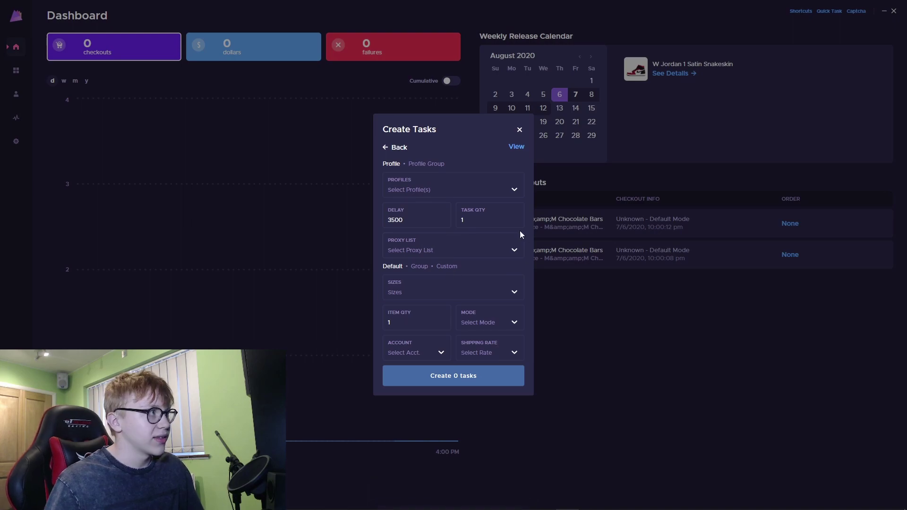
click(249, 255)
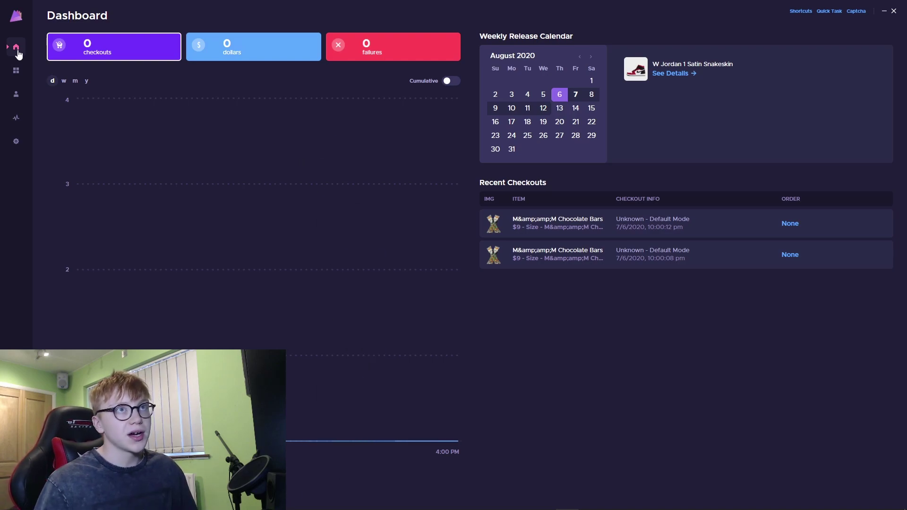
click(15, 72)
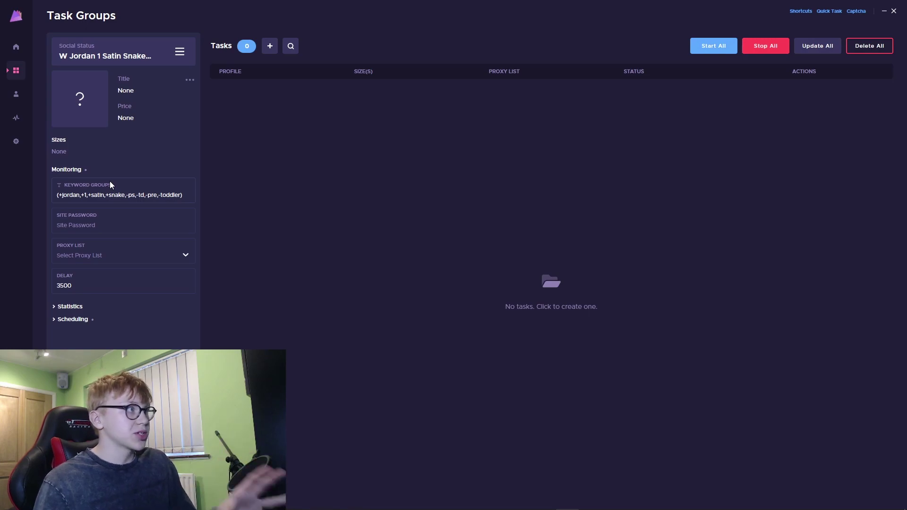
- Browse the existing Foot Locker UK, Undefeated, kith and W Jordan 1 Satin Snakeskin task groups
click(180, 52)
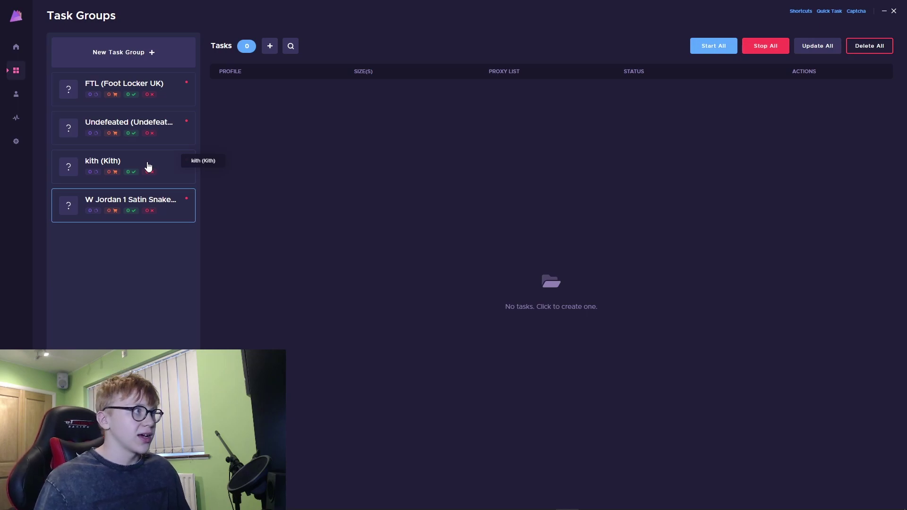
click(163, 166)
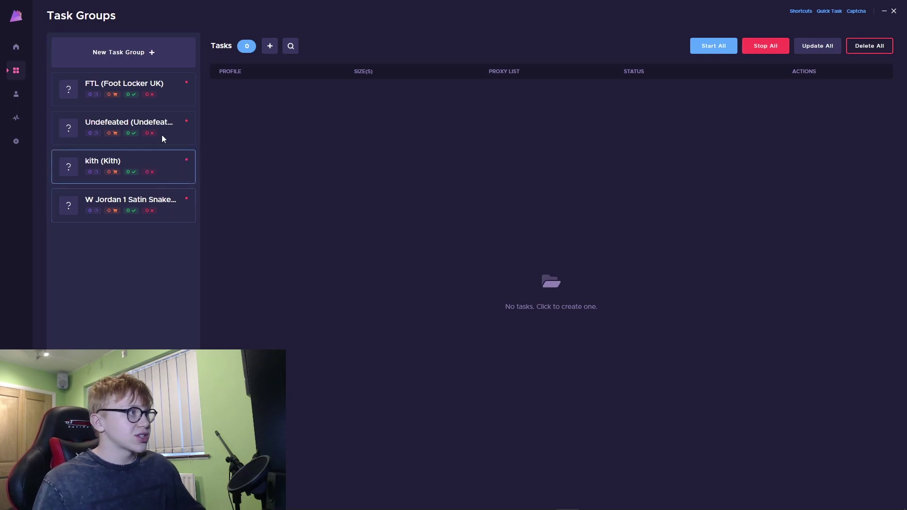
click(161, 128)
click(152, 85)
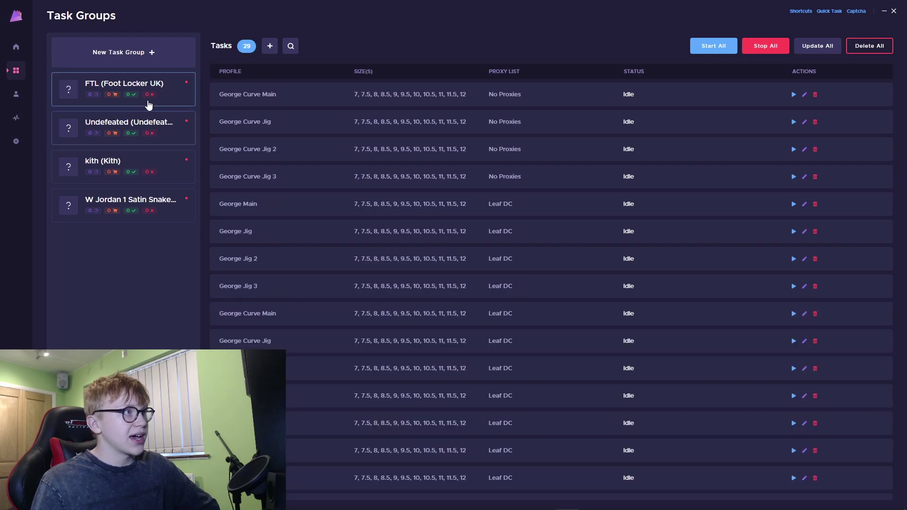
click(156, 136)
click(146, 163)
click(138, 196)
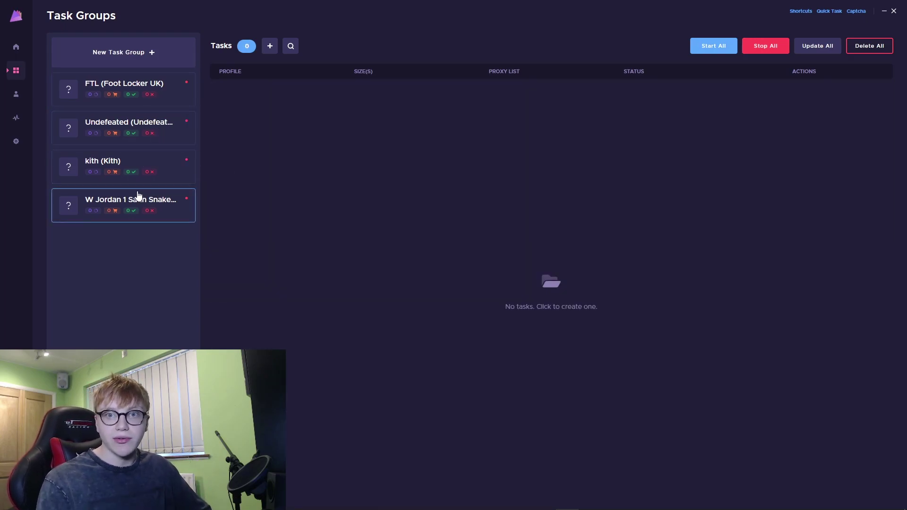
- Review the profiles, sizes and proxy lists of the tasks in the FTL (Foot Locker UK) group
click(137, 87)
scroll(385, 206, down, 3)
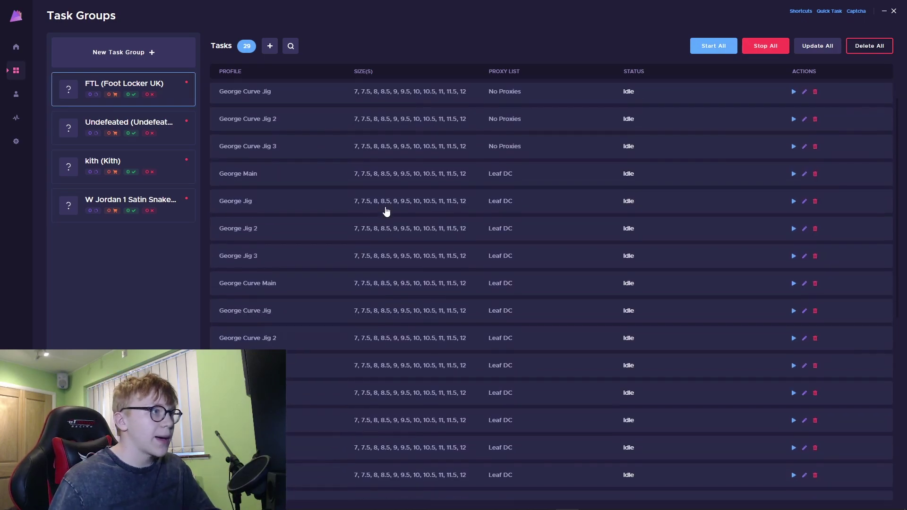
scroll(385, 202, up, 3)
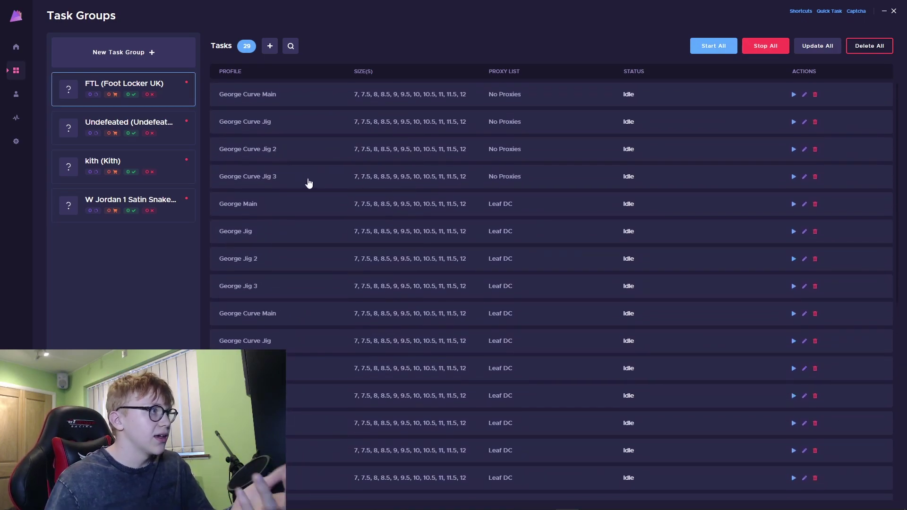
scroll(319, 192, down, 5)
scroll(322, 248, up, 5)
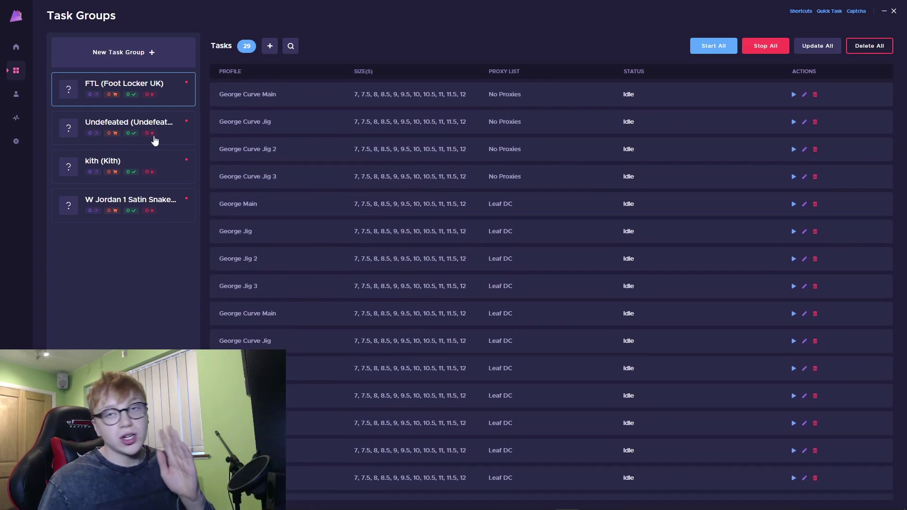
- Create a new task group named Kith for the default site Kith
click(139, 54)
click(111, 67)
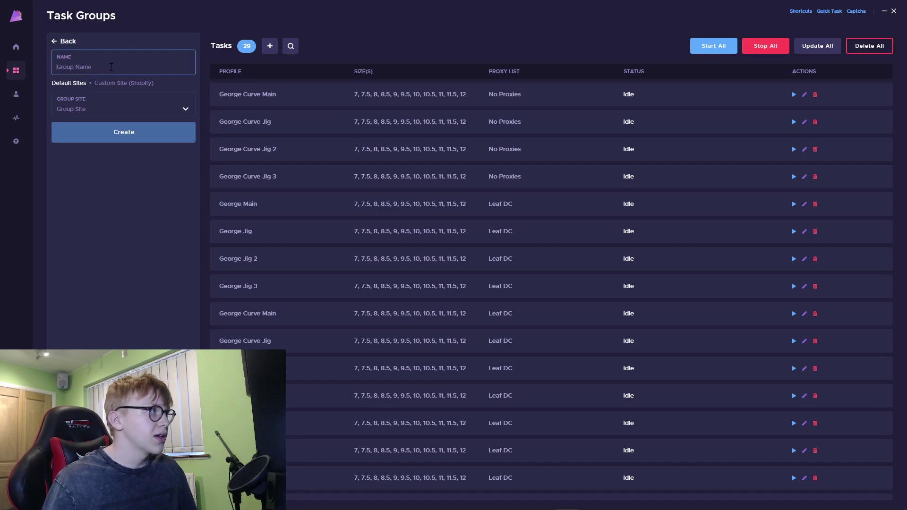
text(Kith)
key(Tab)
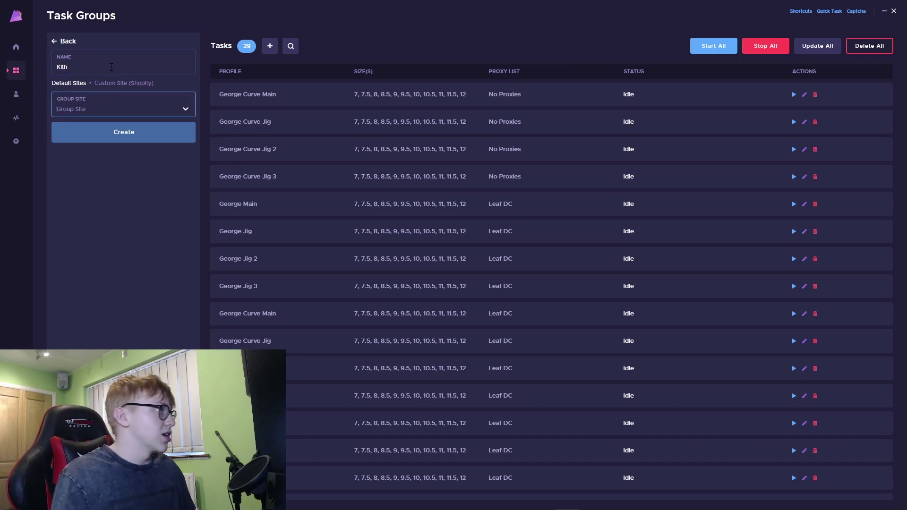
text(Kith)
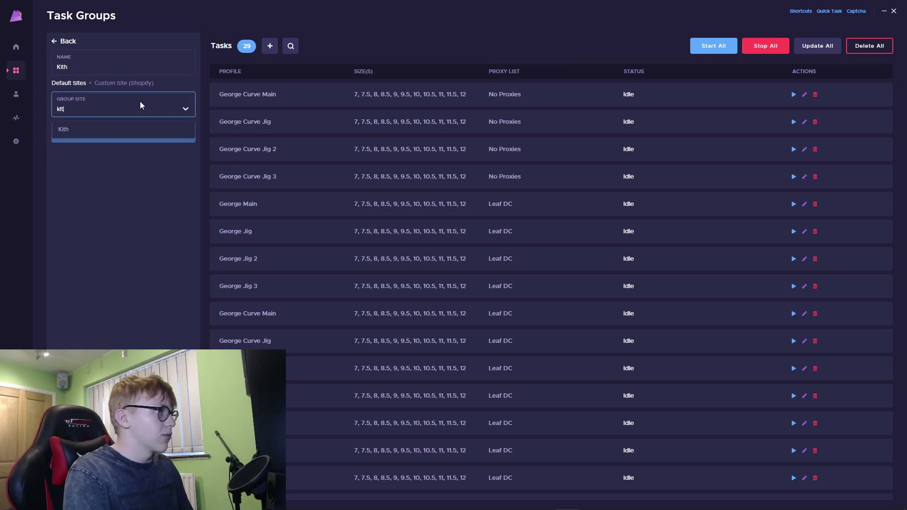
click(124, 128)
click(122, 134)
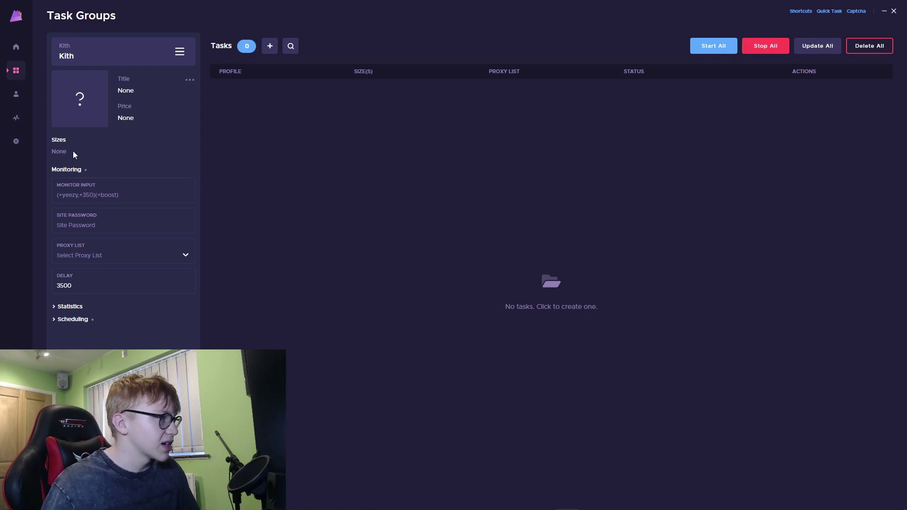
- Examine the new Kith group's monitor input, site password, proxy list and statistics, and its entry among the task groups
click(86, 190)
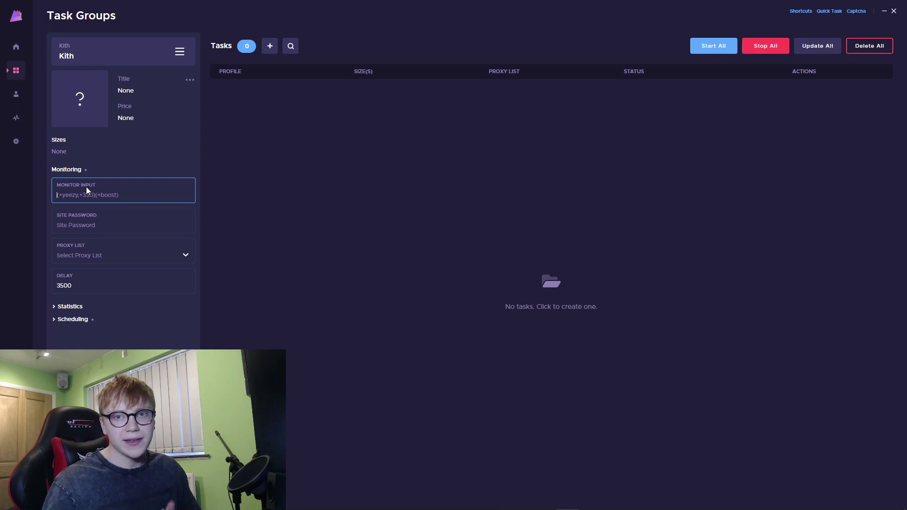
click(93, 226)
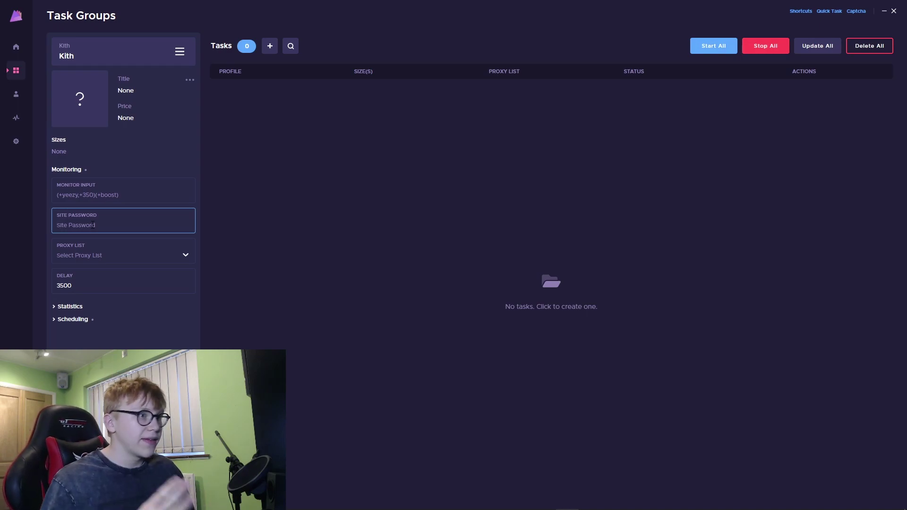
click(95, 249)
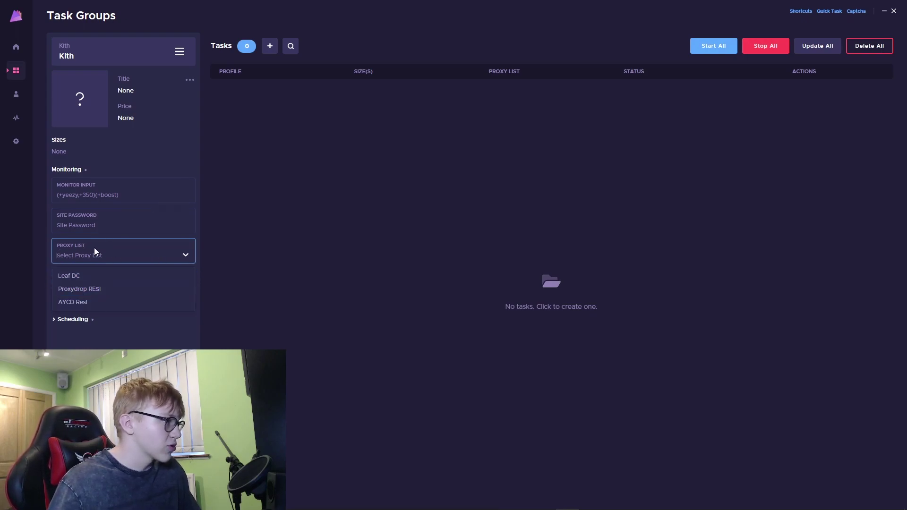
click(95, 247)
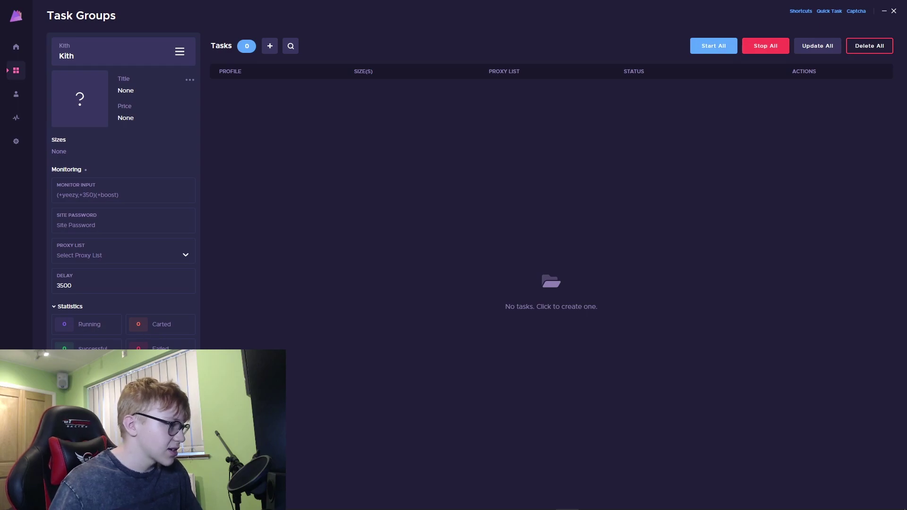
click(180, 52)
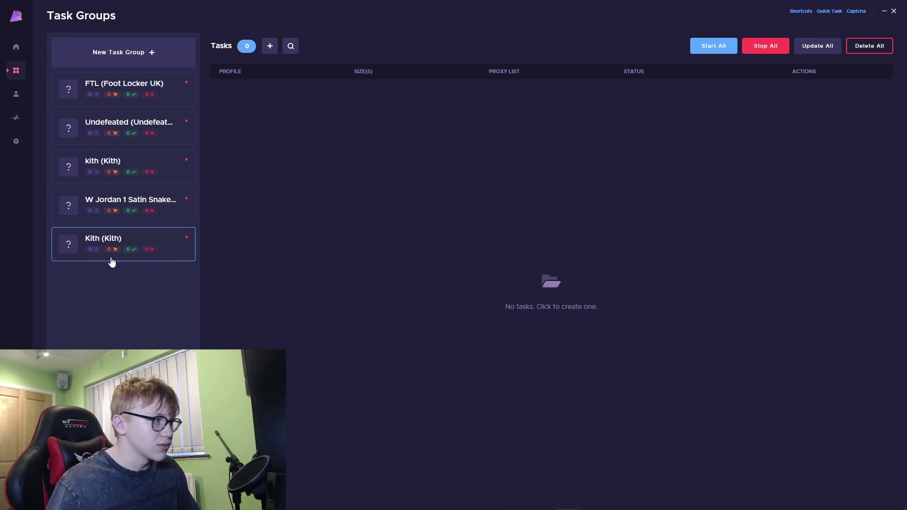
click(172, 160)
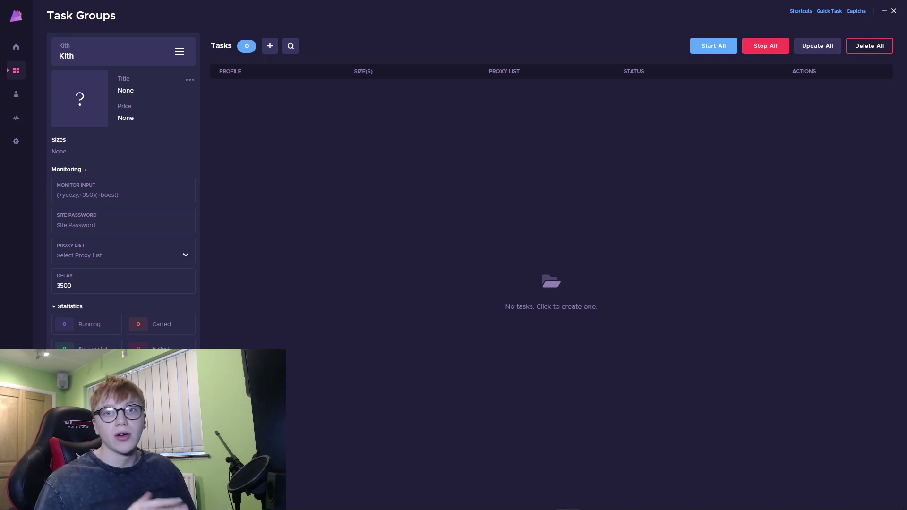
- Begin creating tasks for the Kith group and switch from individual profiles to profile groups, checking the available choices
click(270, 48)
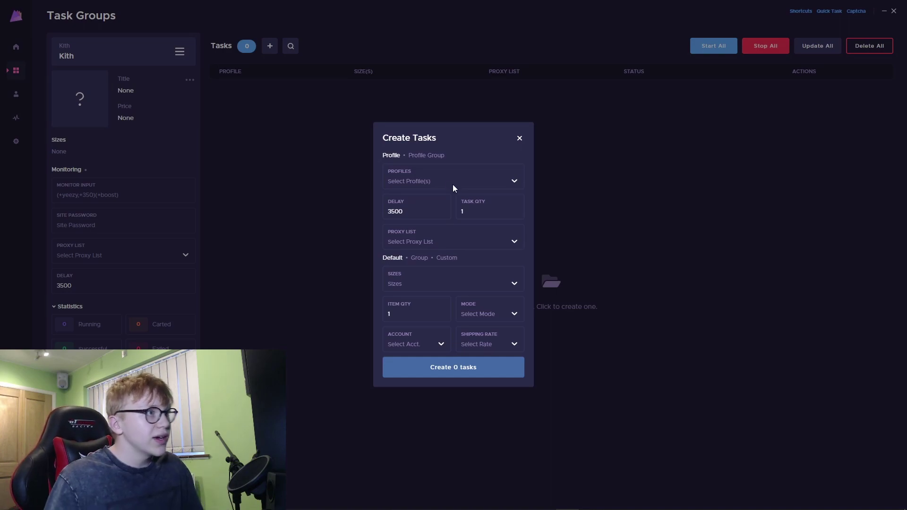
click(469, 183)
scroll(514, 260, down, 5)
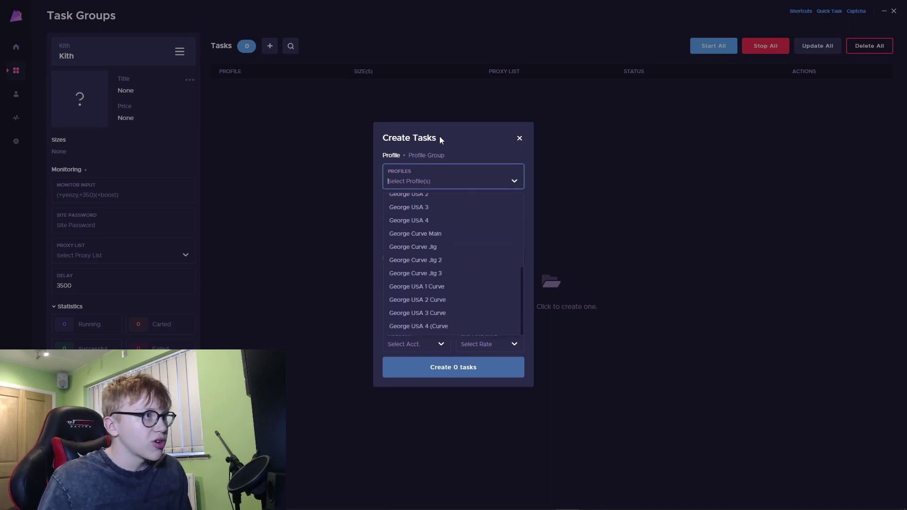
click(430, 155)
click(430, 155)
click(424, 180)
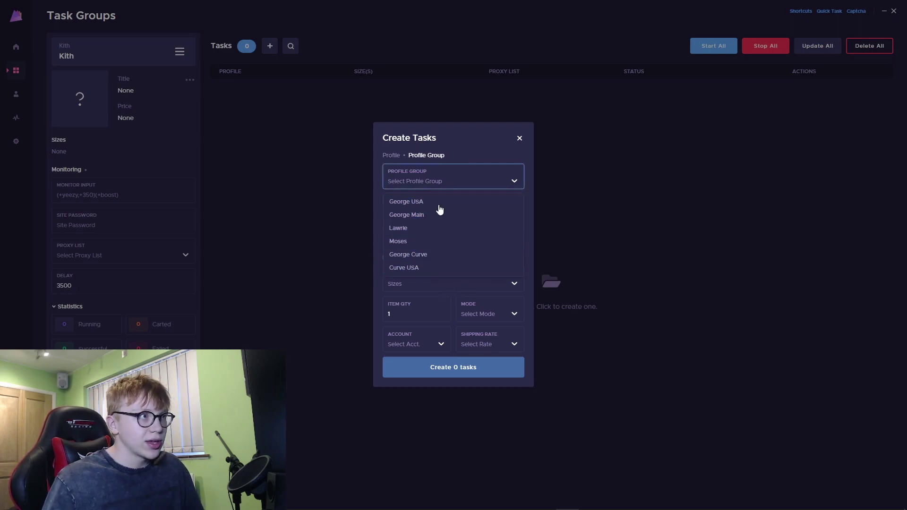
click(421, 179)
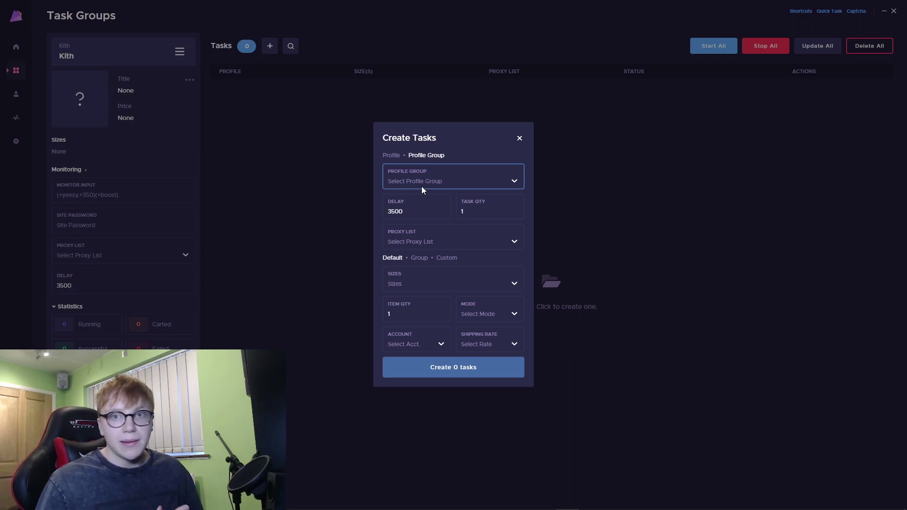
- Examine the delay, task quantity, proxy list and size group options for the new tasks
click(421, 212)
click(463, 212)
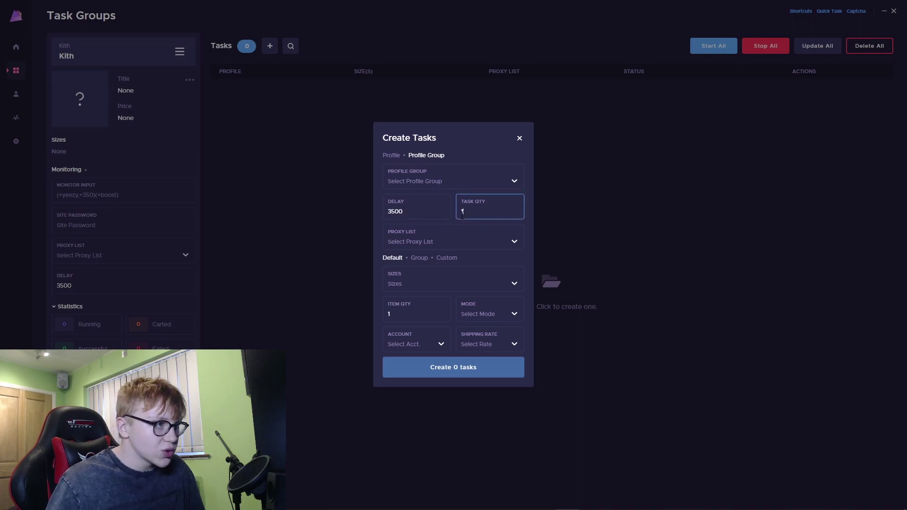
click(428, 243)
click(428, 243)
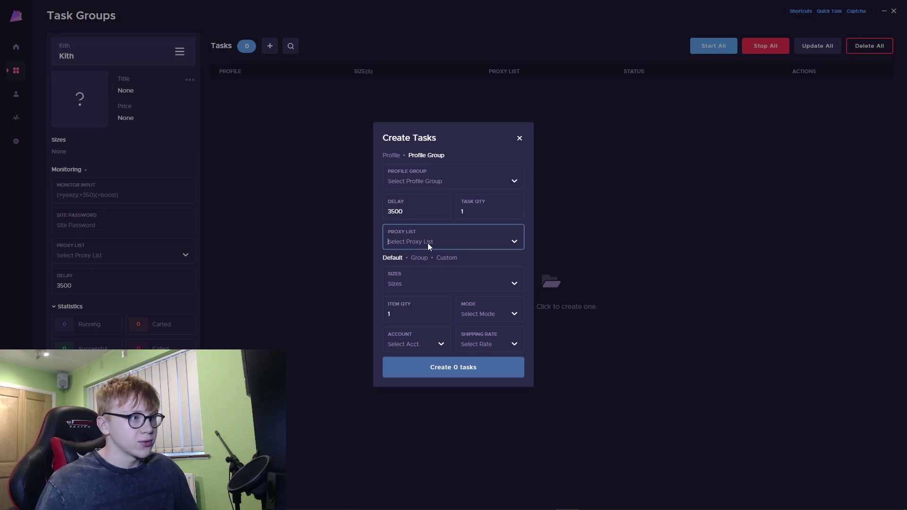
click(419, 257)
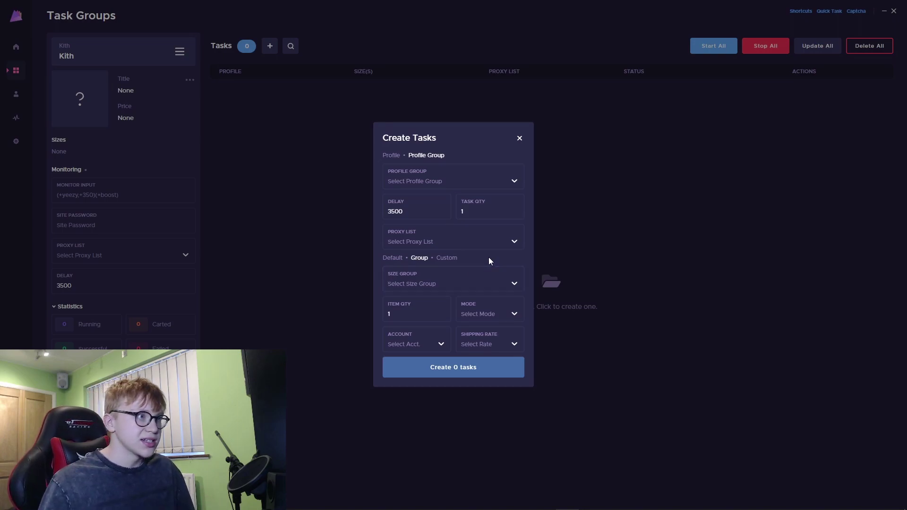
click(451, 241)
click(449, 241)
click(424, 289)
click(423, 289)
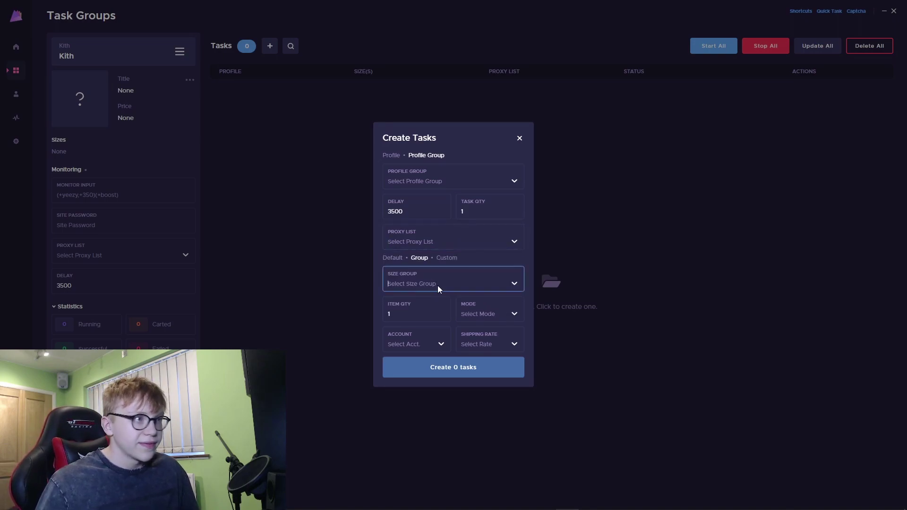
click(432, 290)
- Try selecting default sizes such as 3 and 3.5 for the new tasks, and clear the selection
click(400, 261)
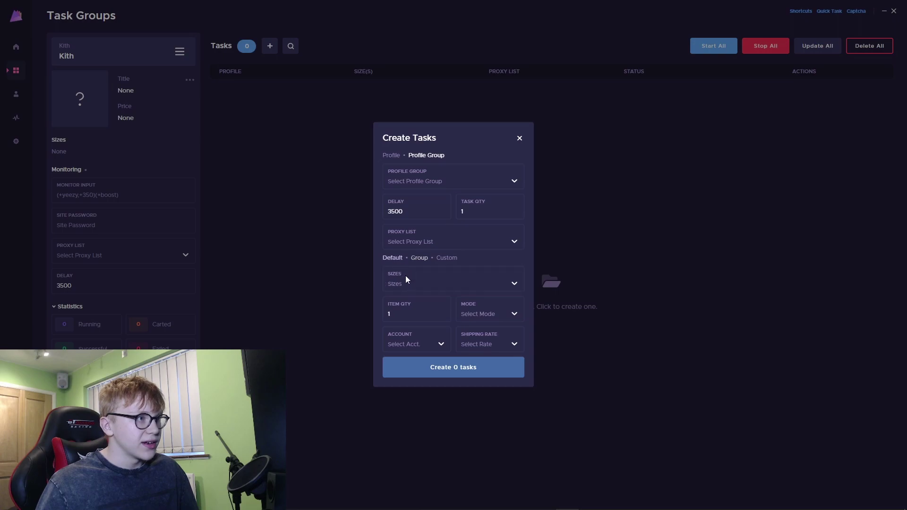
click(432, 283)
click(421, 330)
click(416, 342)
click(415, 359)
click(415, 358)
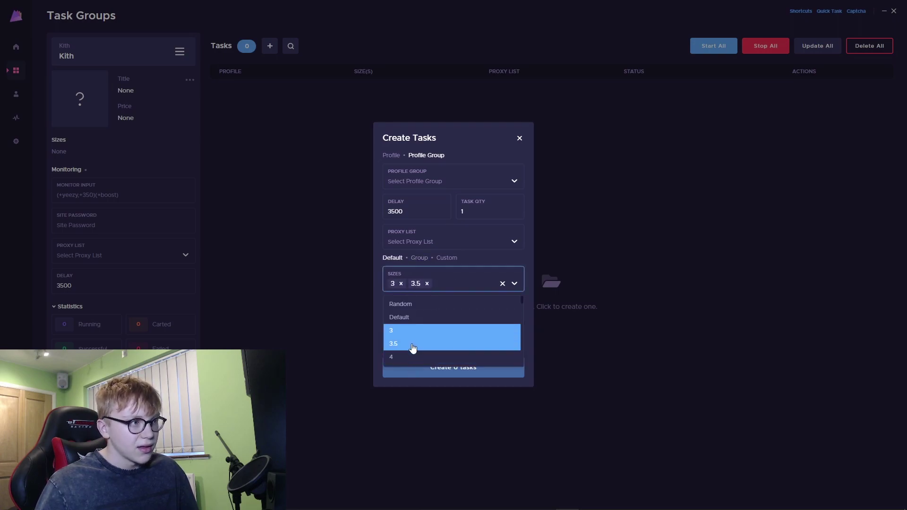
click(411, 344)
click(426, 330)
click(495, 275)
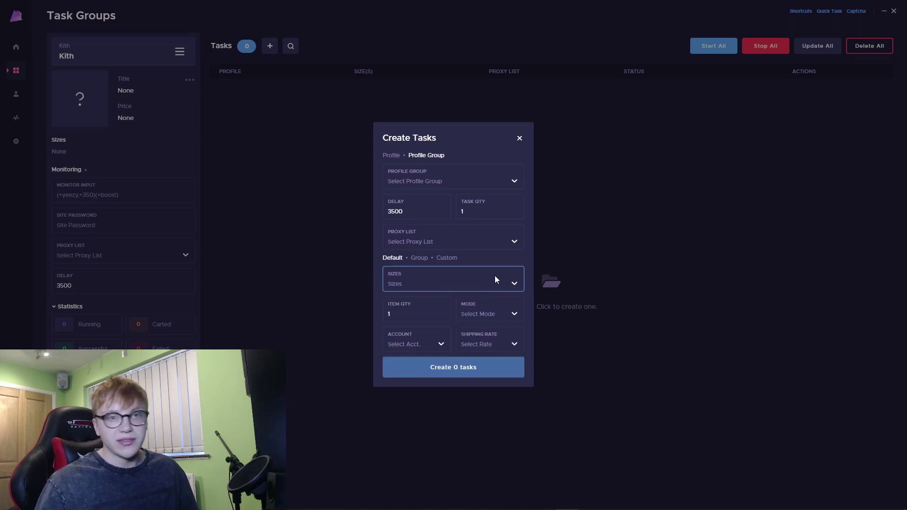
- Browse the default sizes available for the new tasks, and switch sizing to a custom size
click(483, 268)
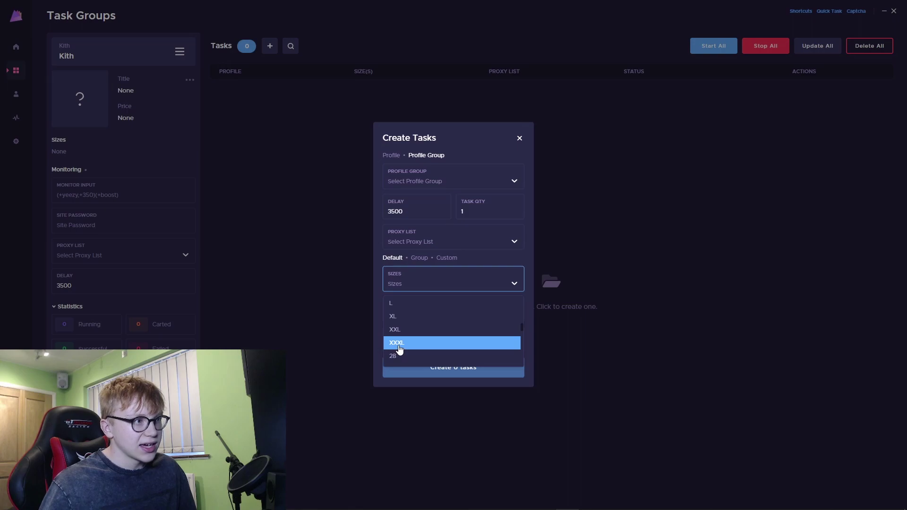
scroll(406, 346, up, 5)
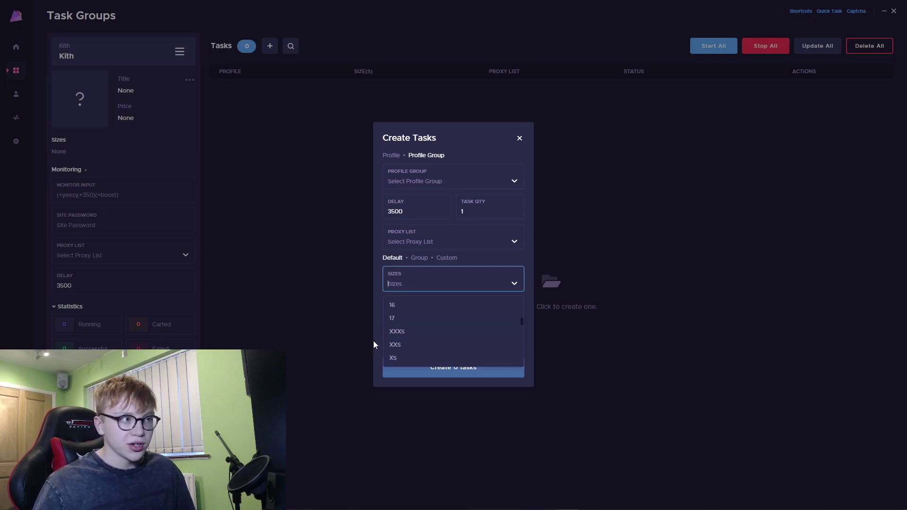
scroll(401, 347, up, 10)
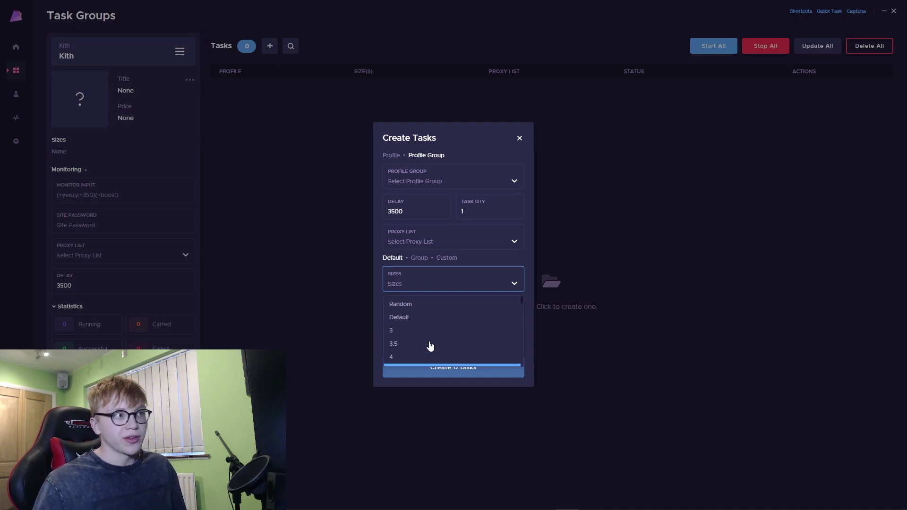
click(446, 258)
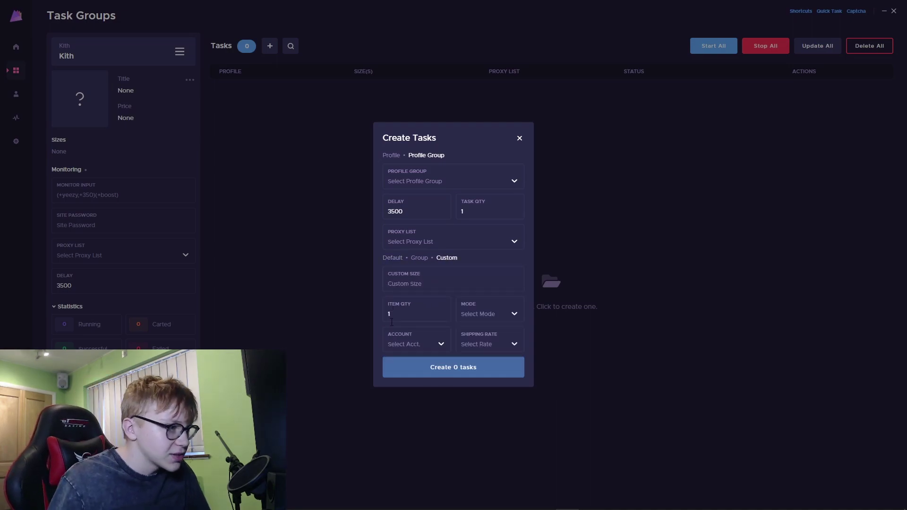
- Examine the account, shipping rate and mode options for the new tasks
click(412, 343)
click(412, 344)
click(486, 345)
click(471, 341)
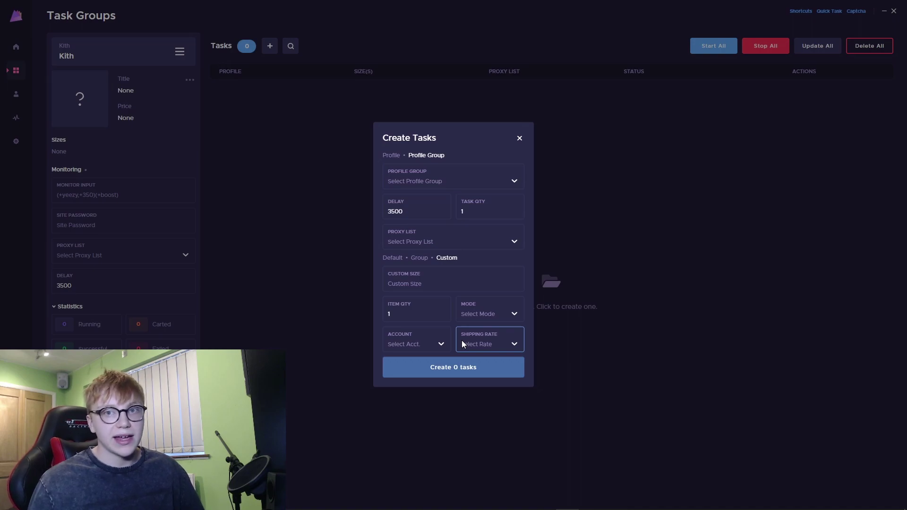
click(493, 311)
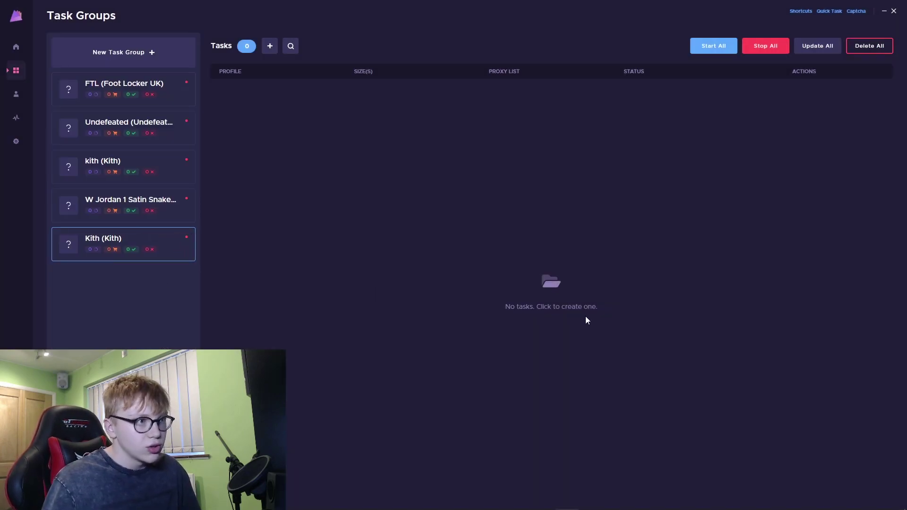
- Reopen and dismiss the task creation form, and examine the profile options for updating all tasks in the Kith group
click(544, 308)
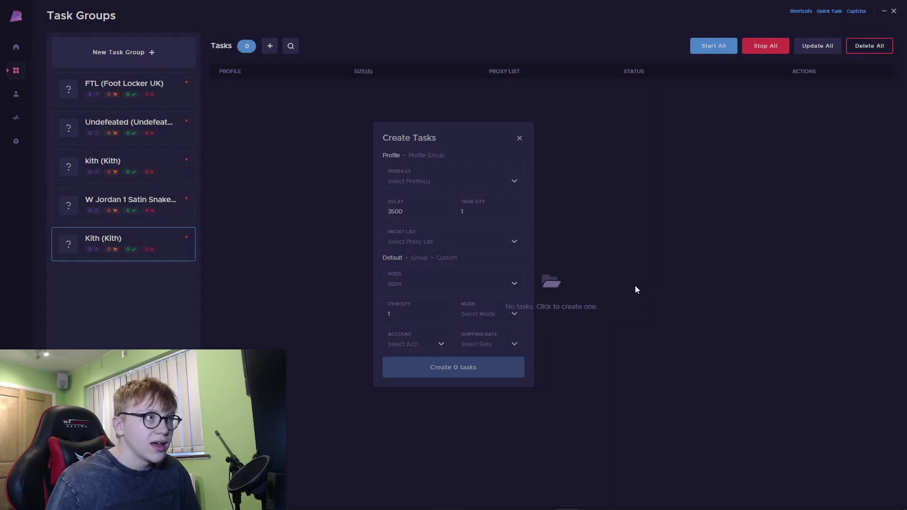
click(625, 290)
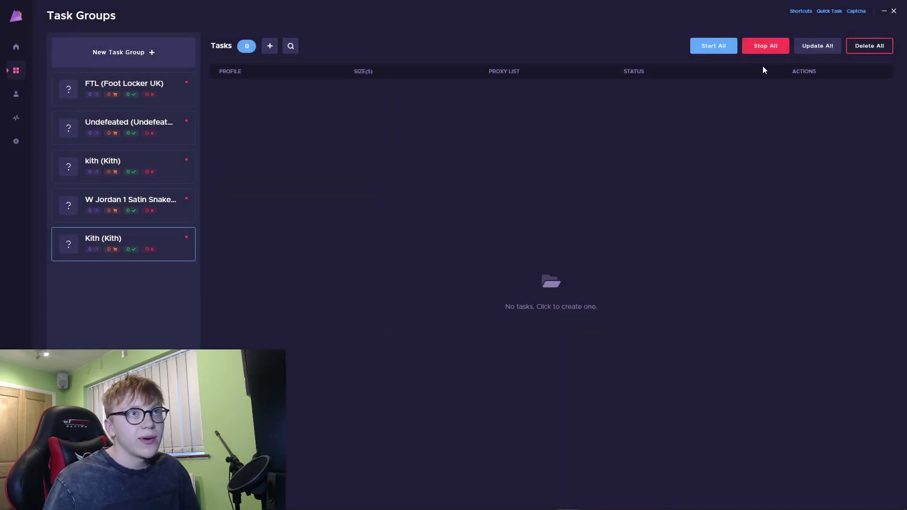
click(820, 49)
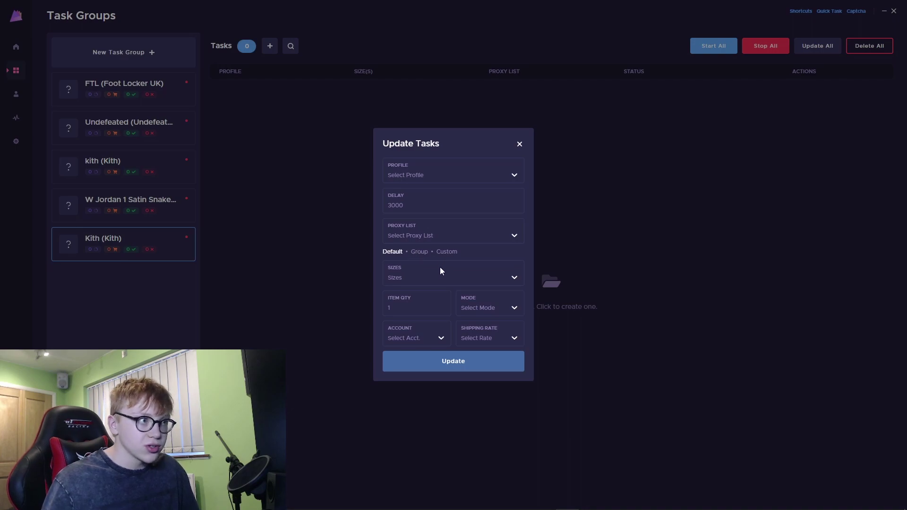
click(405, 175)
click(468, 177)
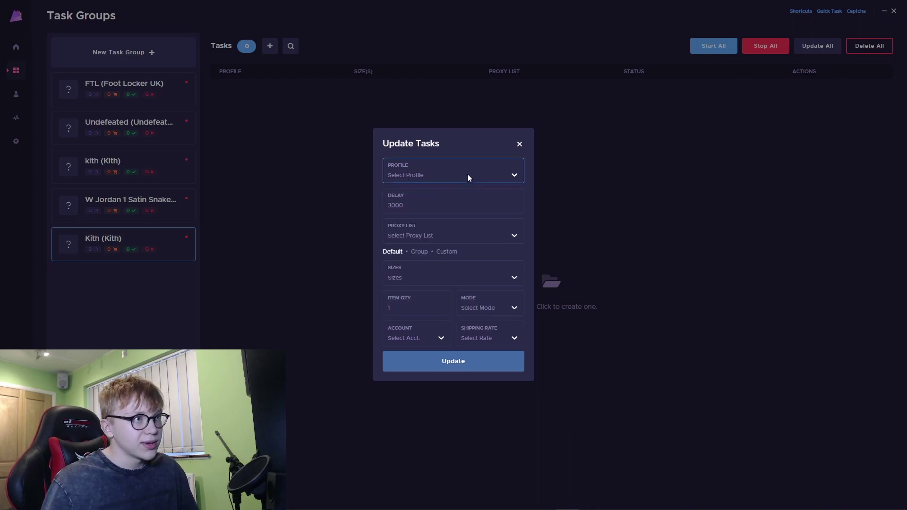
click(520, 145)
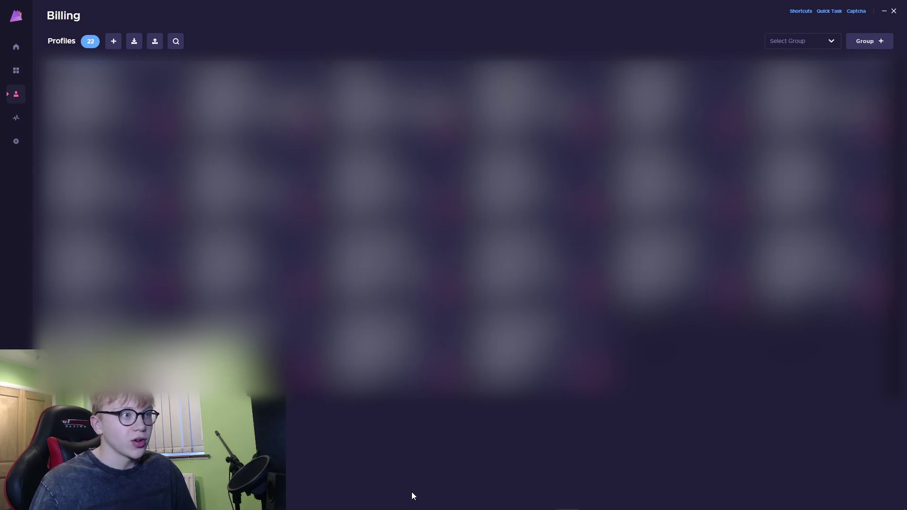
- View the form for adding a profile group on the Billing page, and dismiss it
click(869, 41)
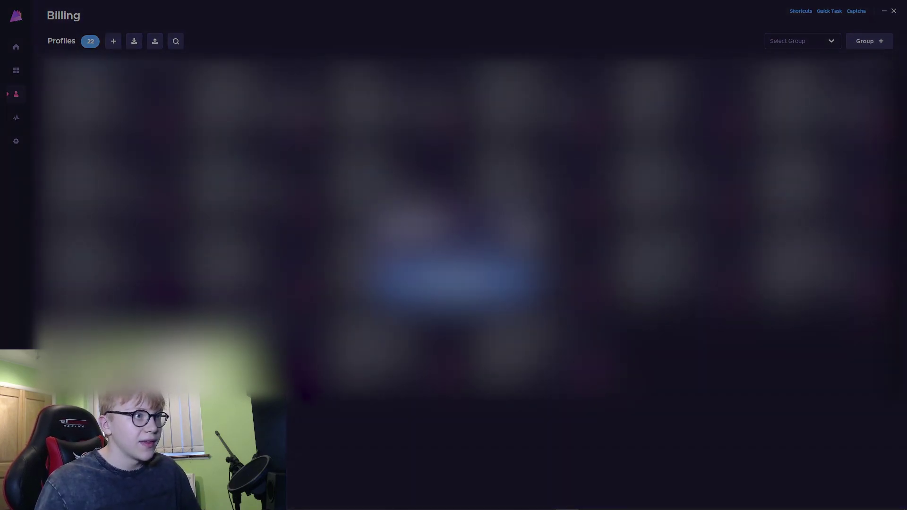
click(515, 229)
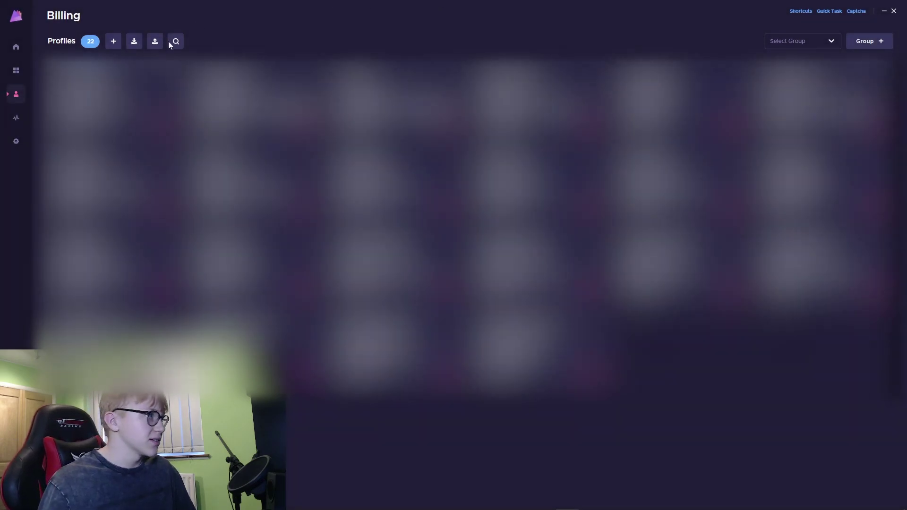
- Open the proxy lists page and examine the saved lists and the name and proxies entries
click(9, 123)
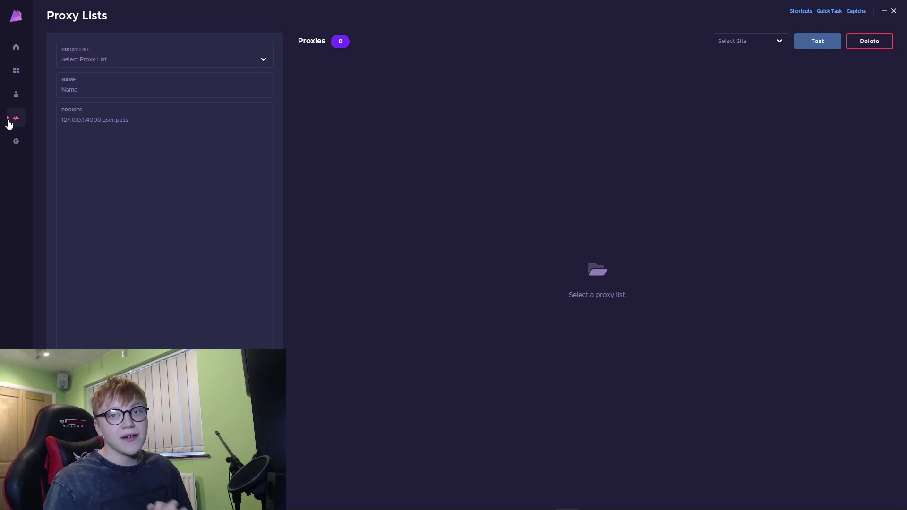
click(81, 60)
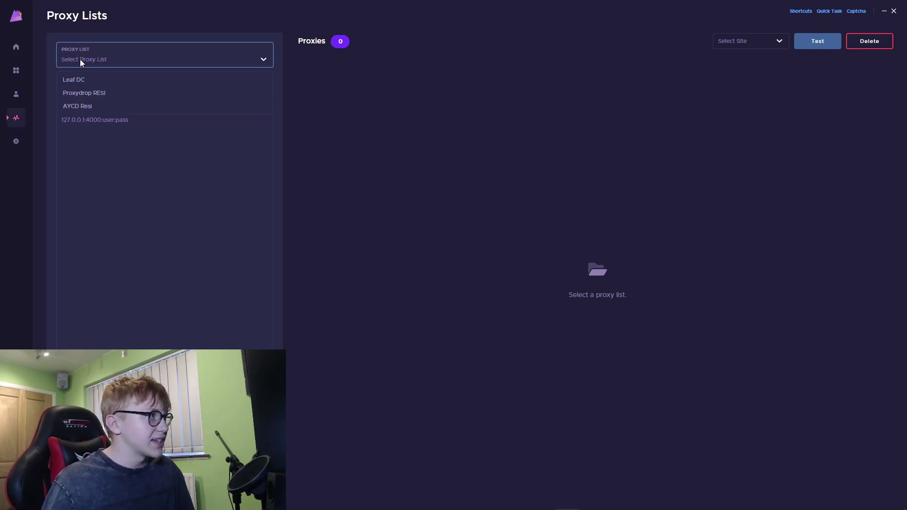
click(79, 61)
click(86, 82)
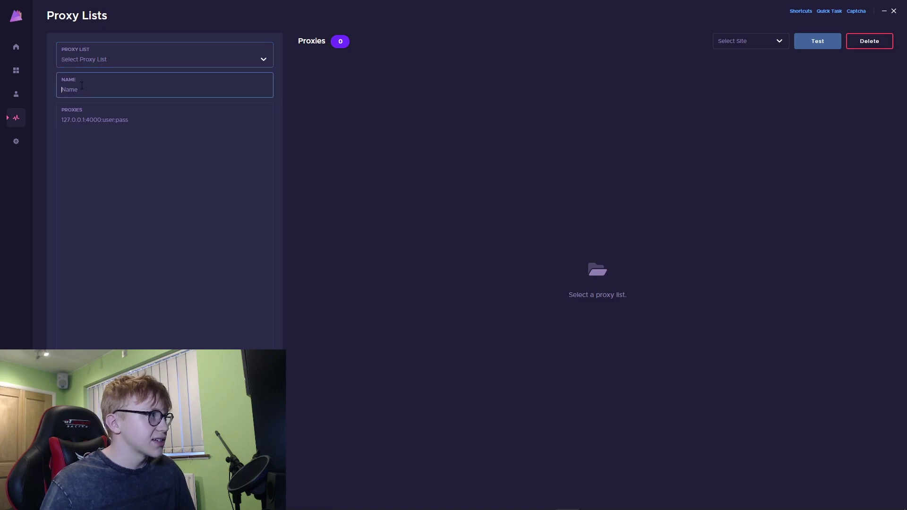
click(90, 119)
click(192, 276)
- Select Offspring as the site for testing proxies
click(775, 42)
scroll(738, 129, down, 10)
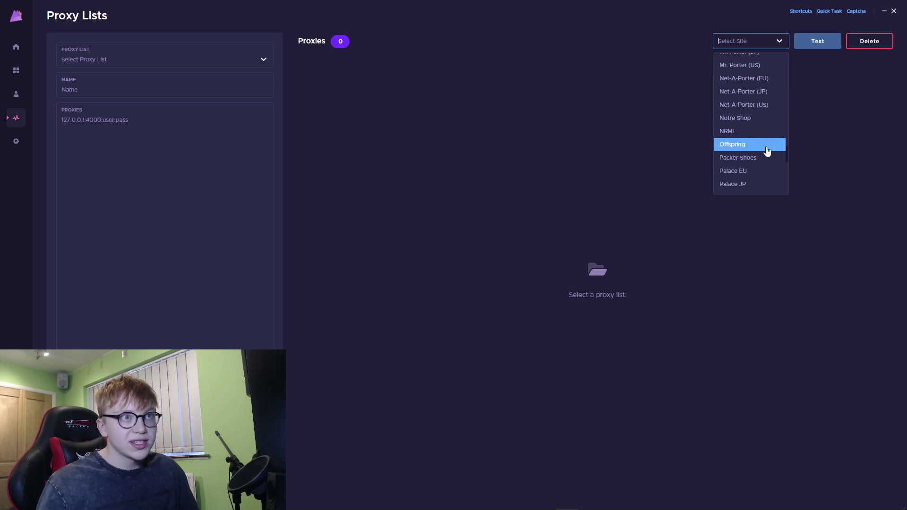
click(738, 144)
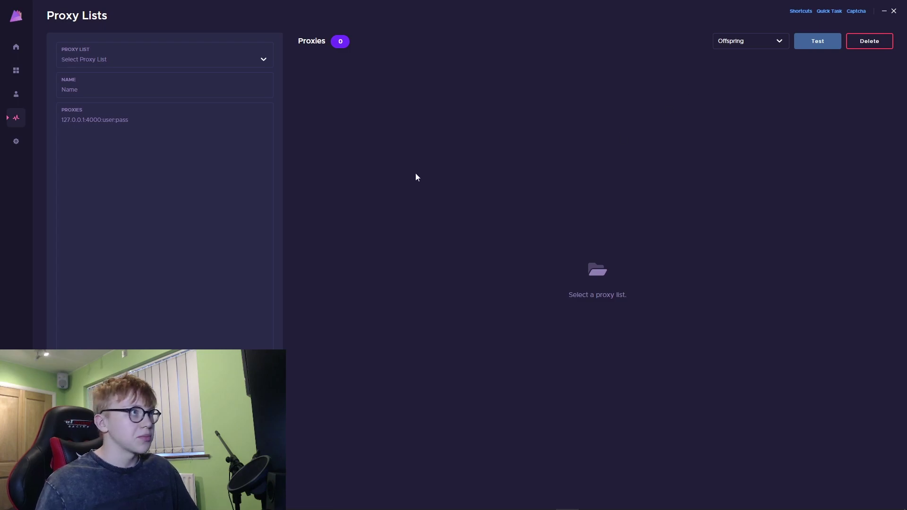
- Open the general settings and try the Send On Failure webhook option, switching it on and back off
click(17, 140)
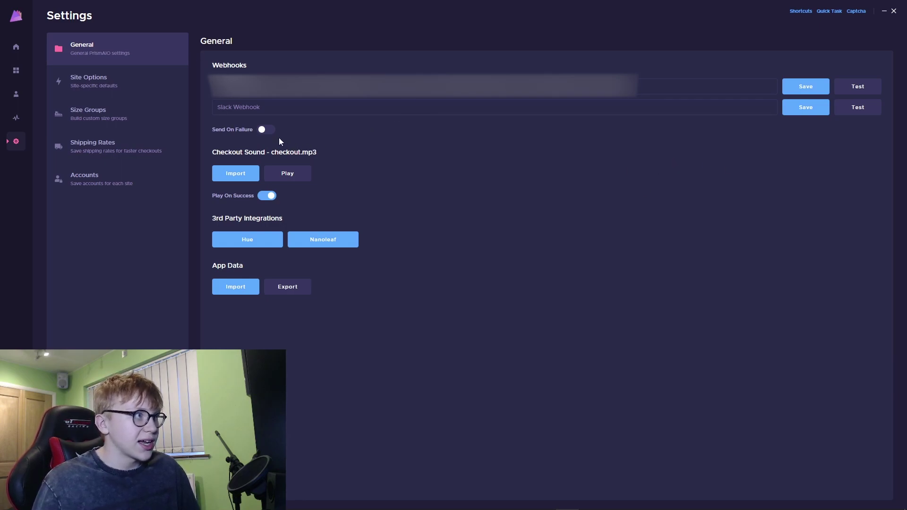
click(264, 129)
click(264, 129)
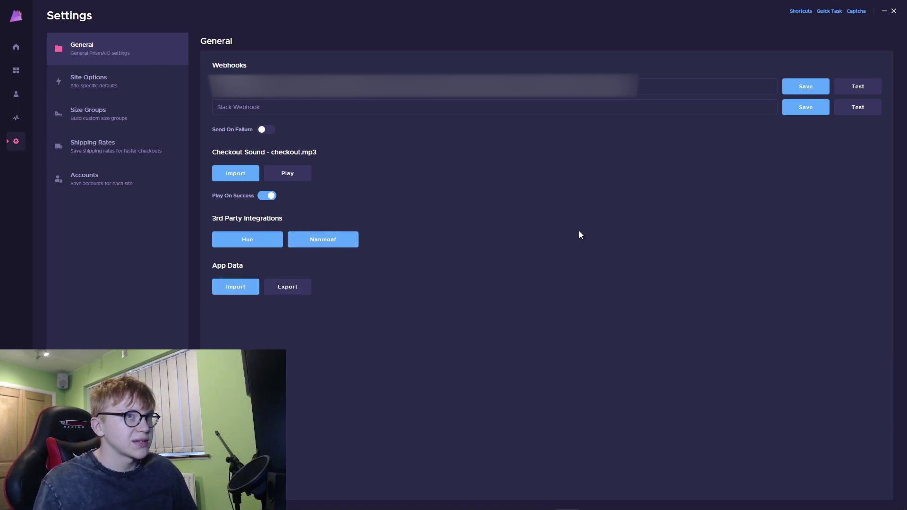
- Examine the site options, including the site selection and the profile and profile group choices for global defaults
click(106, 79)
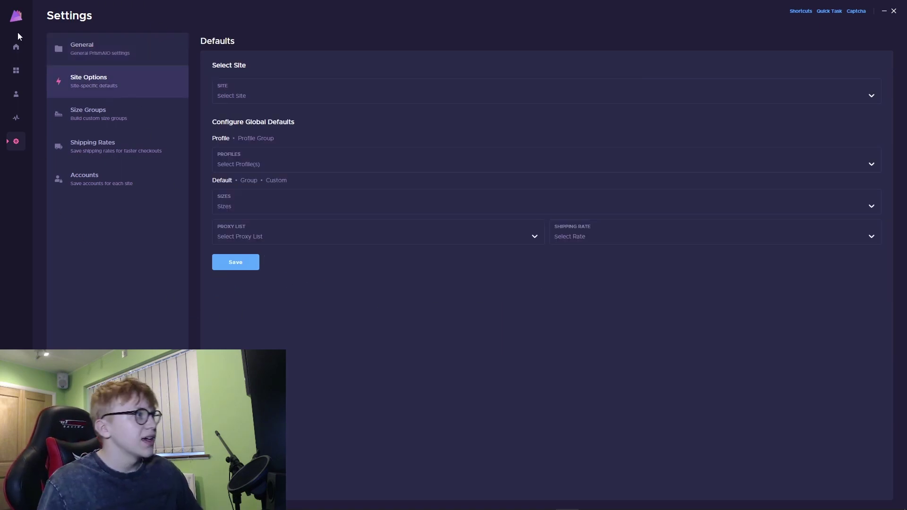
click(237, 90)
click(258, 140)
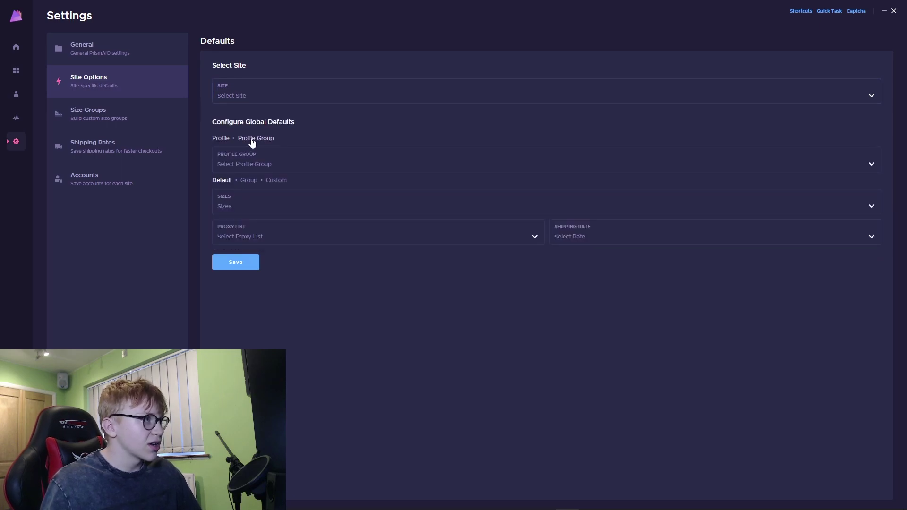
click(221, 140)
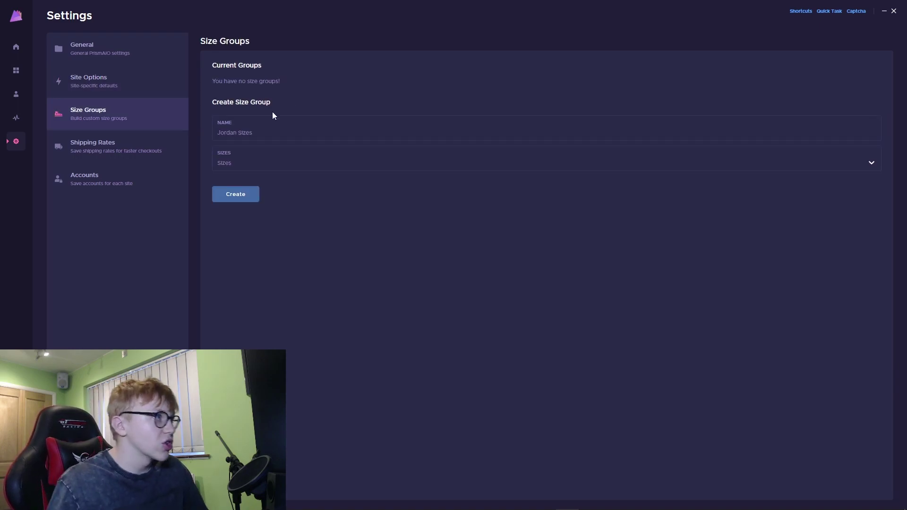
- Name the new size group "Bae sizes"
click(241, 128)
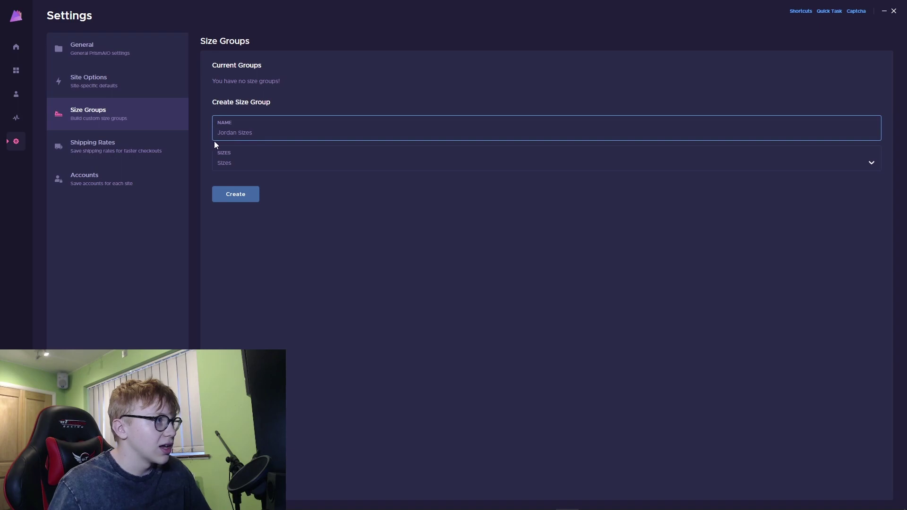
click(218, 158)
click(270, 132)
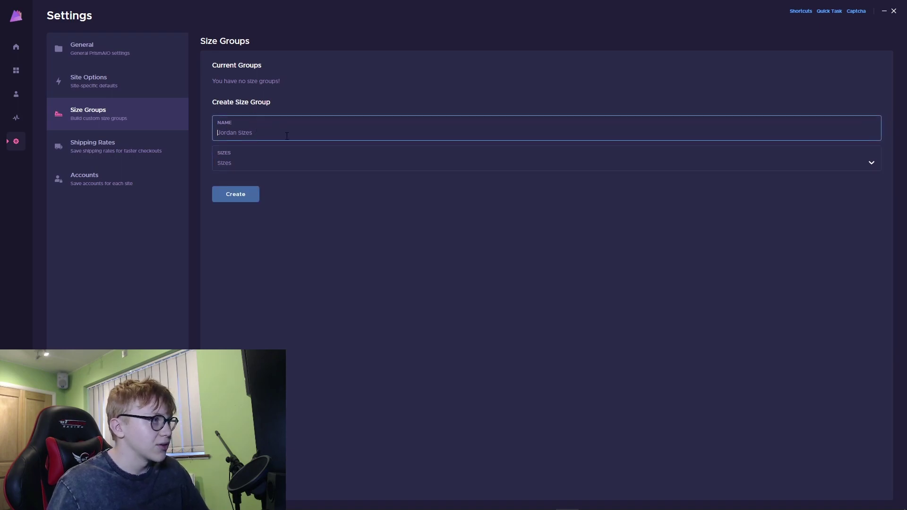
text(Bae sizes)
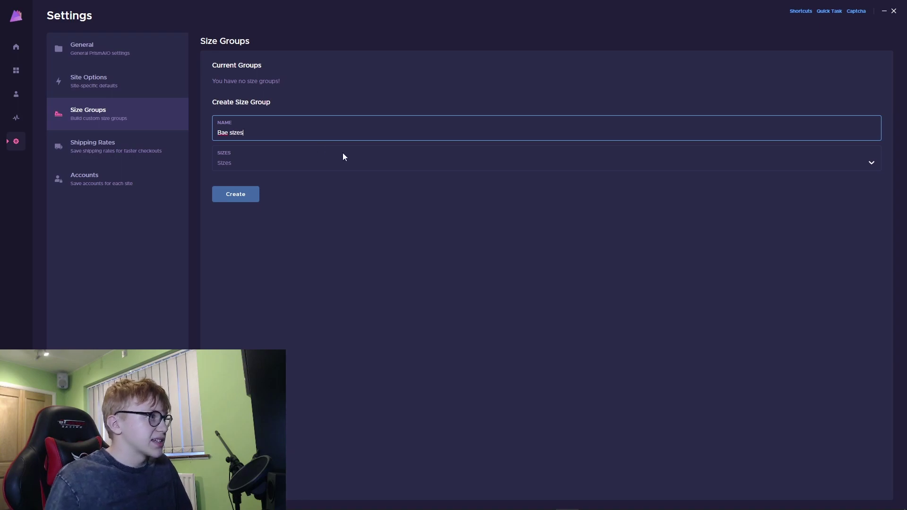
- Add sizes 3, 3.5, 4, 4.5, 5, 5.5 and 6 to the Bae sizes group and create it
click(345, 155)
click(244, 213)
click(243, 224)
click(239, 235)
scroll(241, 219, down, 1)
click(240, 219)
click(239, 216)
click(237, 229)
click(236, 241)
click(253, 258)
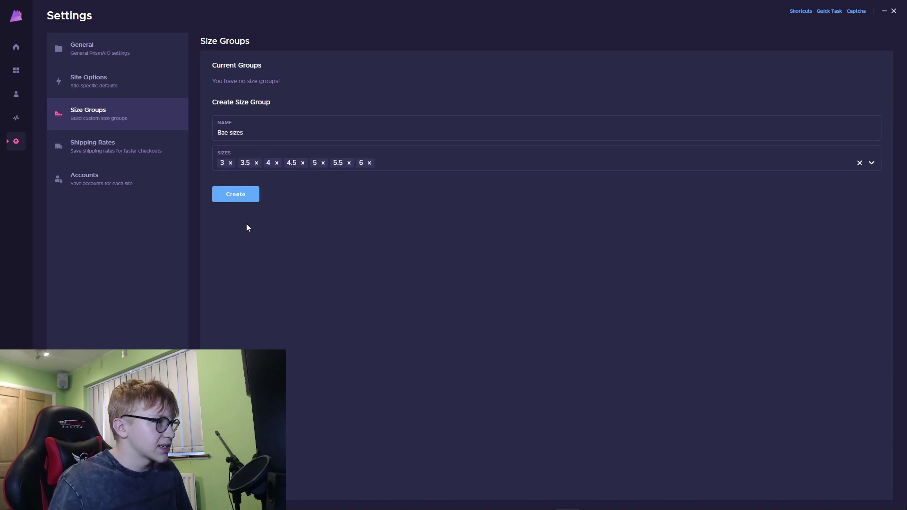
click(238, 198)
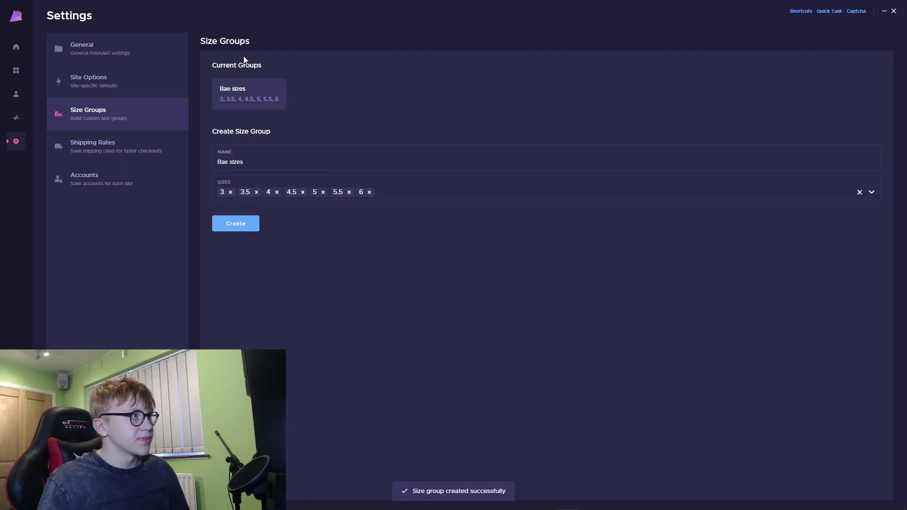
- Examine the new shipping rate form's direct rate and product URL options, and go on to the accounts settings
click(151, 145)
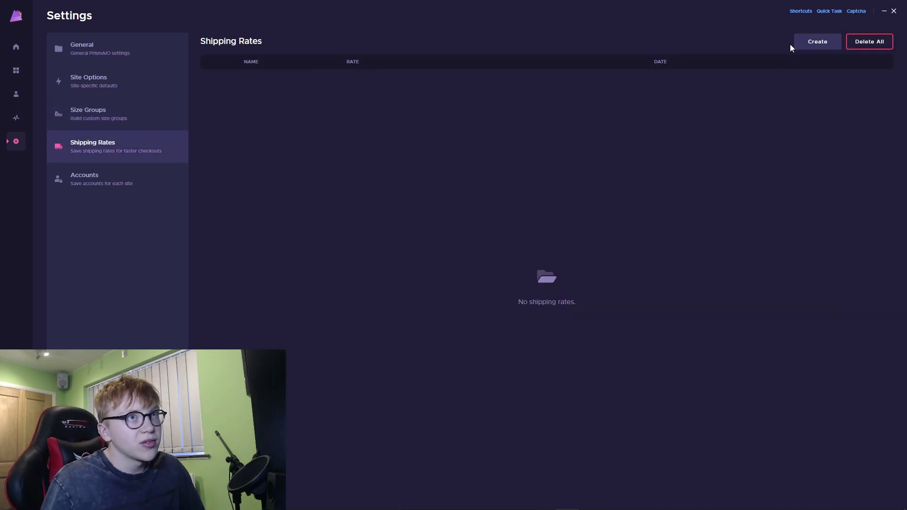
click(802, 40)
click(409, 242)
click(405, 267)
click(444, 221)
click(412, 265)
scroll(416, 303, down, 3)
scroll(416, 302, up, 3)
click(406, 263)
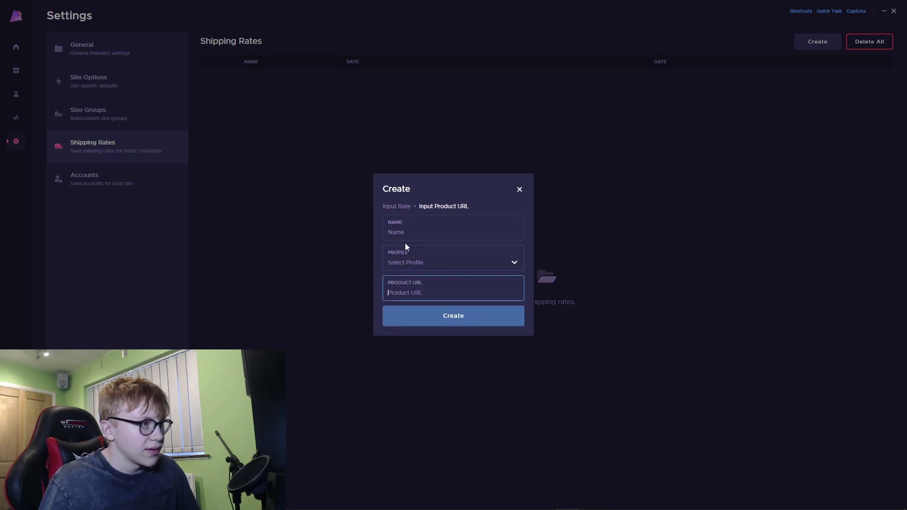
click(389, 208)
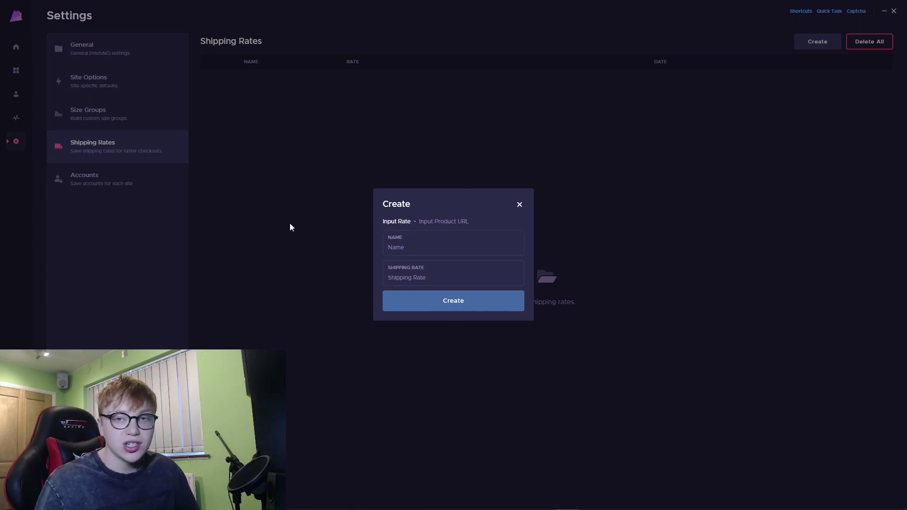
click(121, 179)
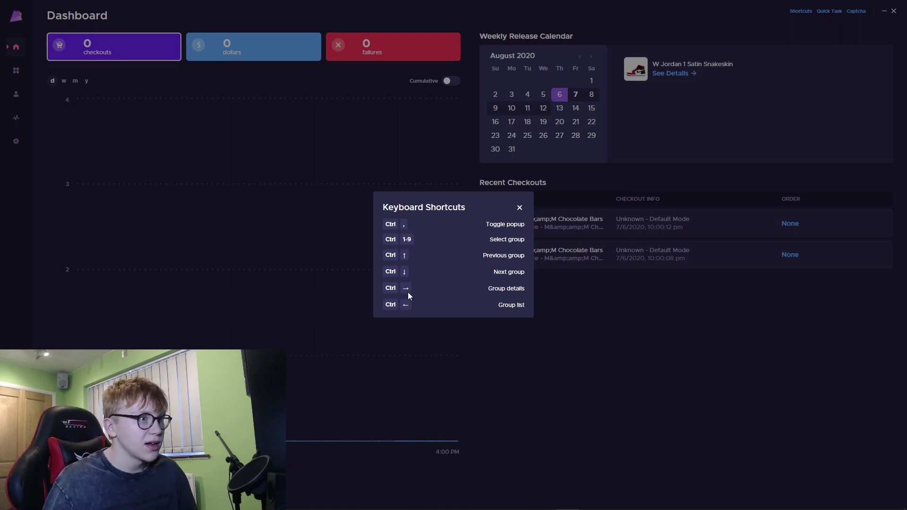
- Close the keyboard shortcuts list and examine the product URL entry for a quick task
key(ctrl+comma)
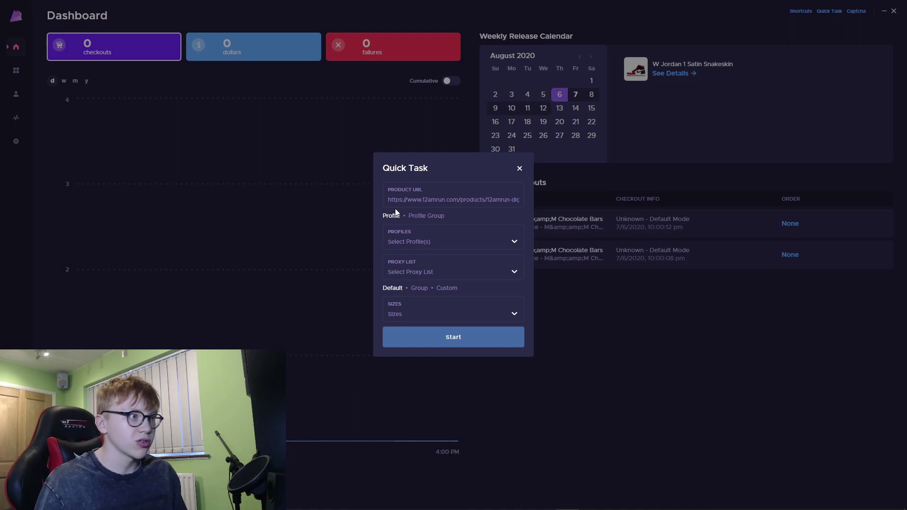
click(410, 199)
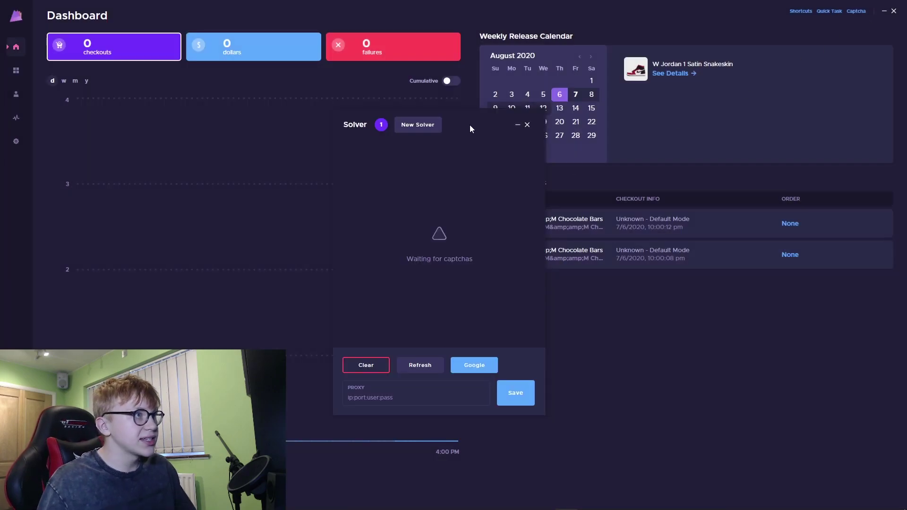
- Move the captcha solver window clear of the release calendar and recent checkouts
drag(470, 125, 330, 118)
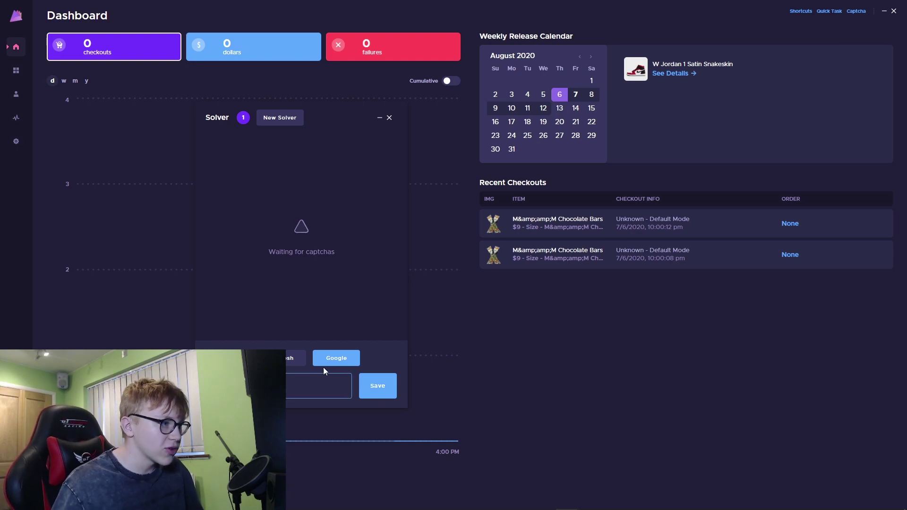
- Open the captcha solver's Google session window, look over the YouTube home page, and close that window
click(348, 361)
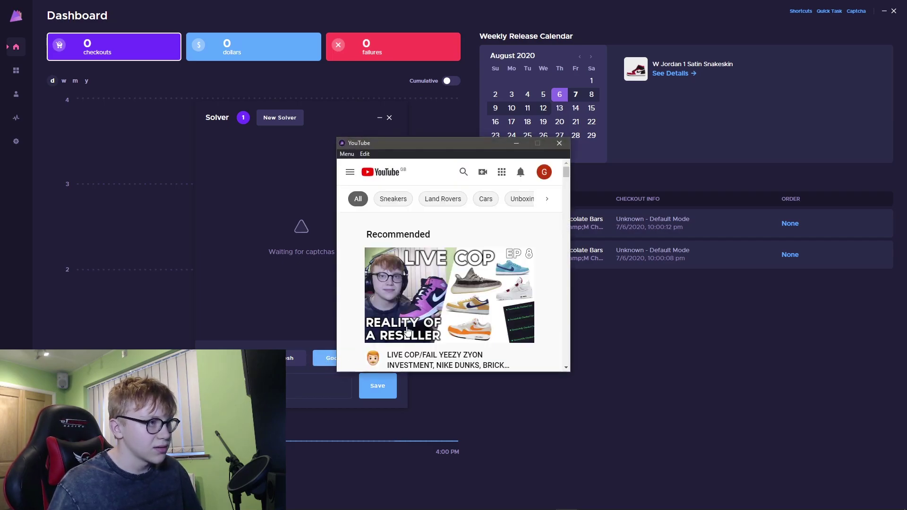
scroll(345, 289, down, 5)
scroll(348, 288, up, 4)
click(559, 143)
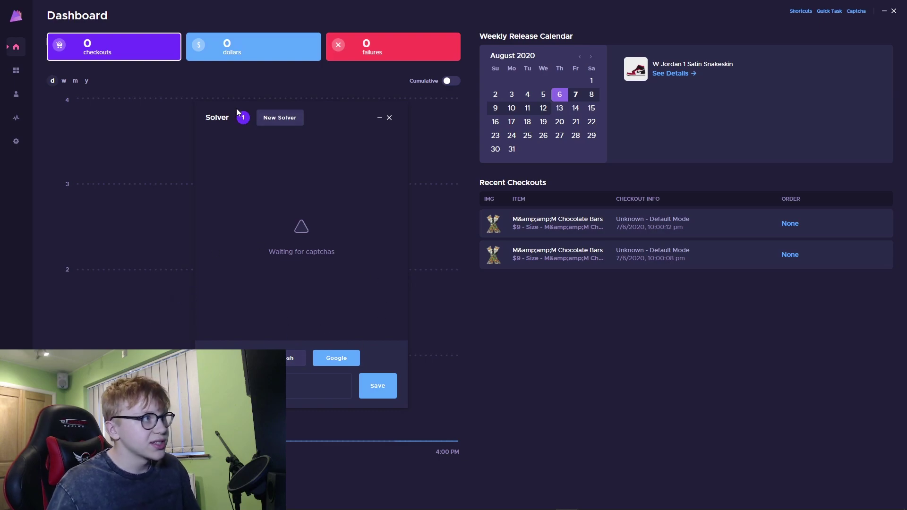
- Open a second captcha solver and arrange the two solver windows side by side
click(298, 122)
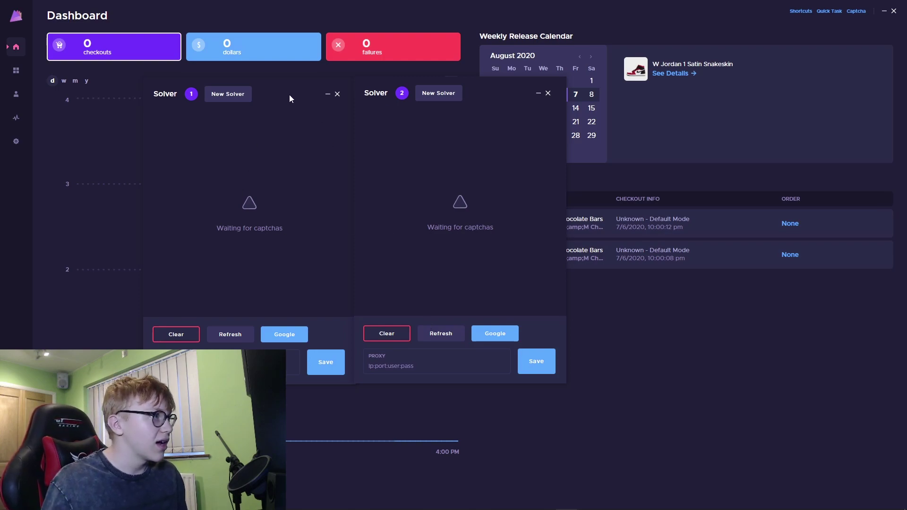
drag(291, 94, 250, 91)
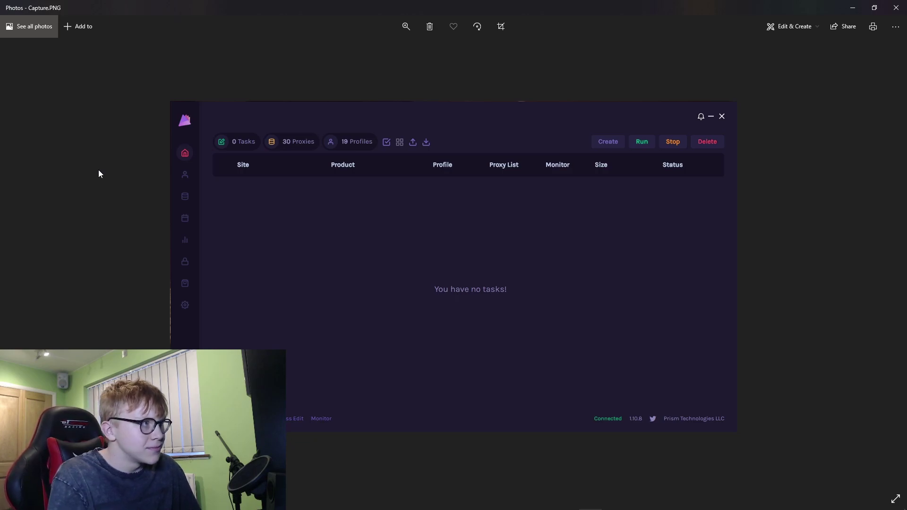
- In Photos, go through the bot's interface screenshots from Capture.PNG to Capture2.PNG, covering the task list, site selection and task creation form
key(Right)
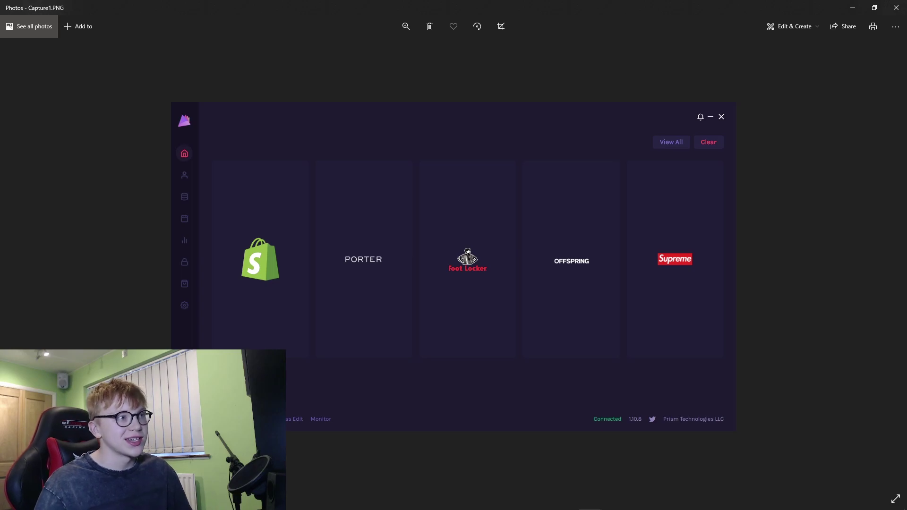
key(Right)
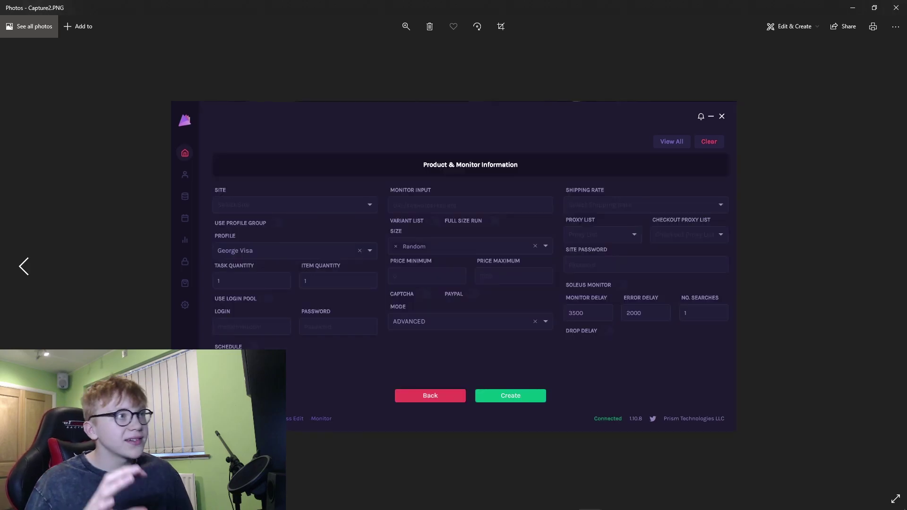